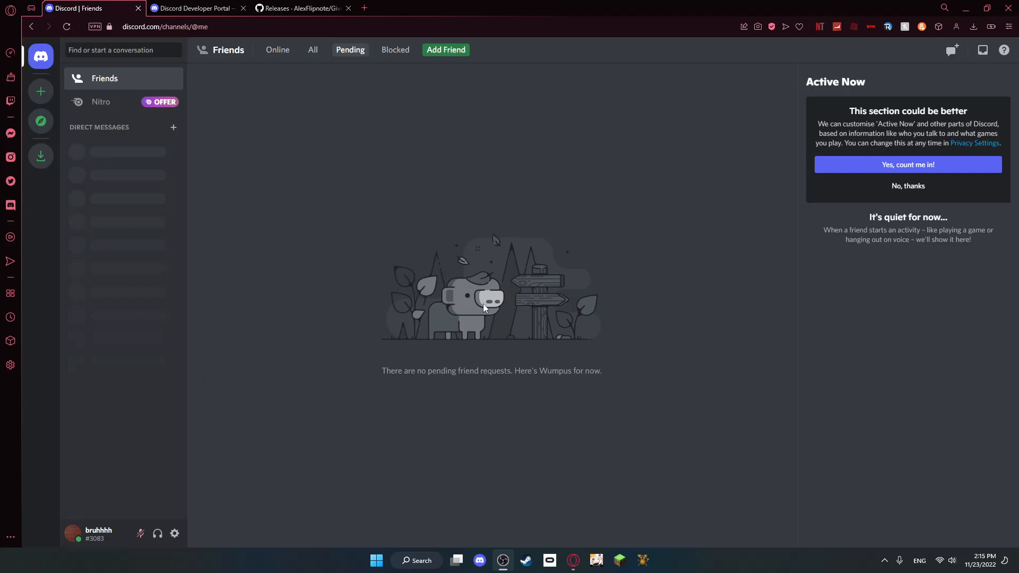
# Bring the Developer Portal's empty Applications page into view
pyautogui.click(629, 291)
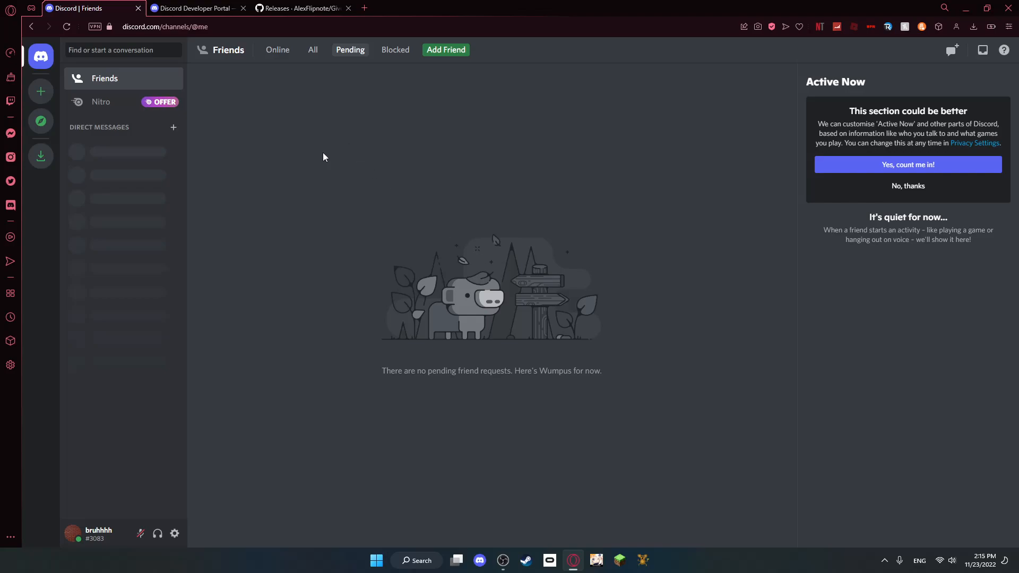
# Start a new application, try a suggested name, then cancel the dialog
pyautogui.click(192, 8)
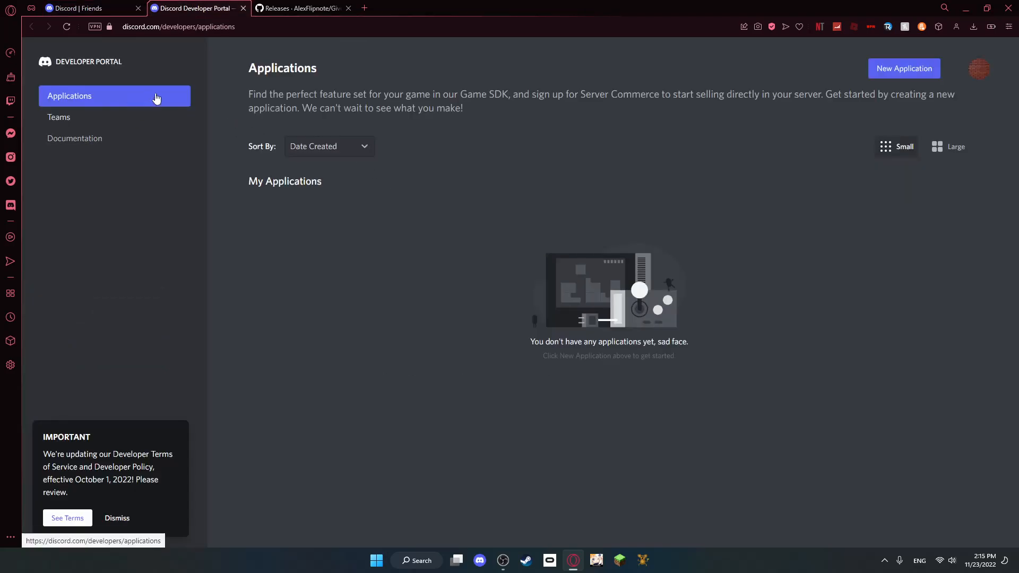
pyautogui.click(926, 70)
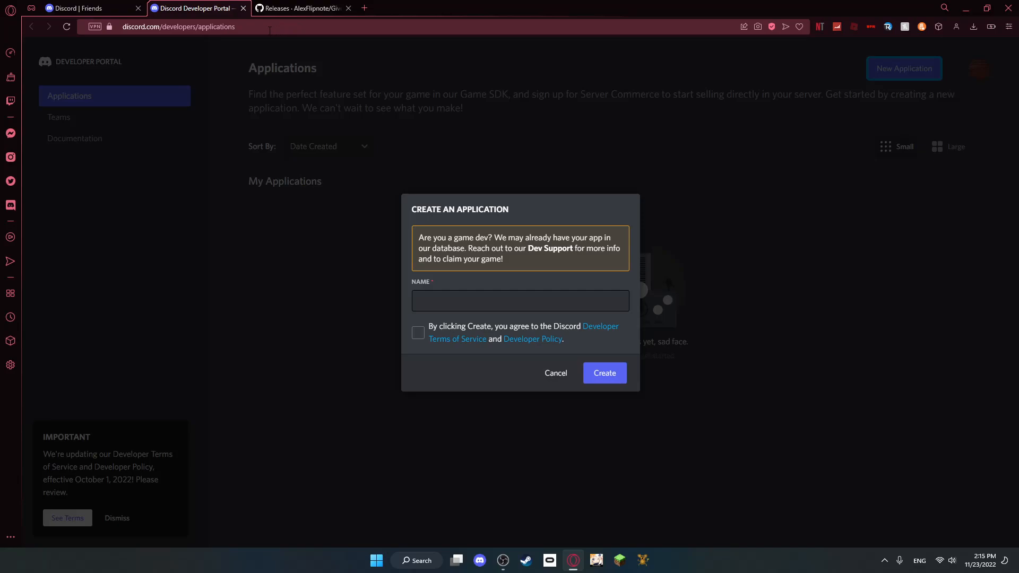
pyautogui.click(502, 303)
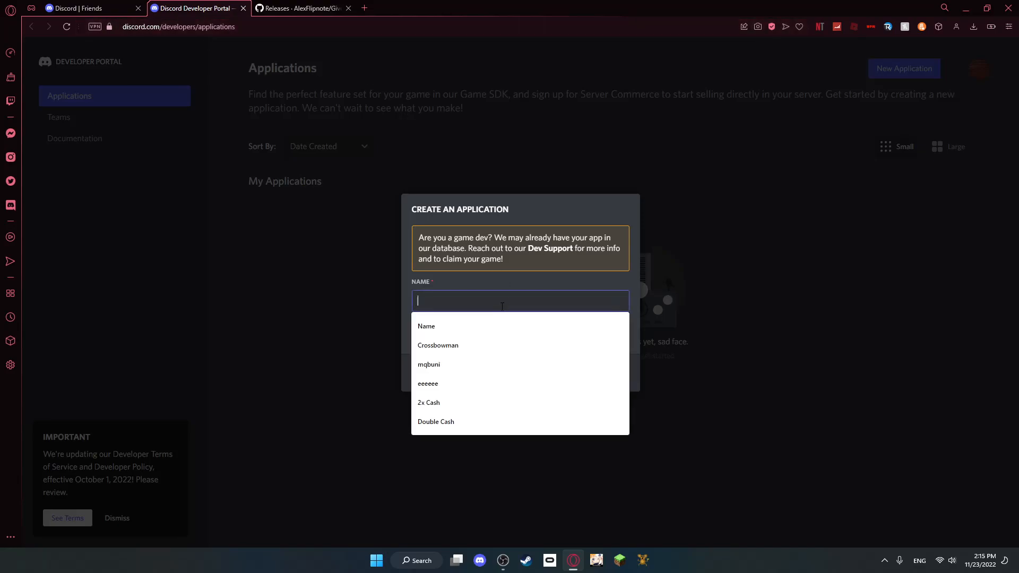
pyautogui.click(468, 324)
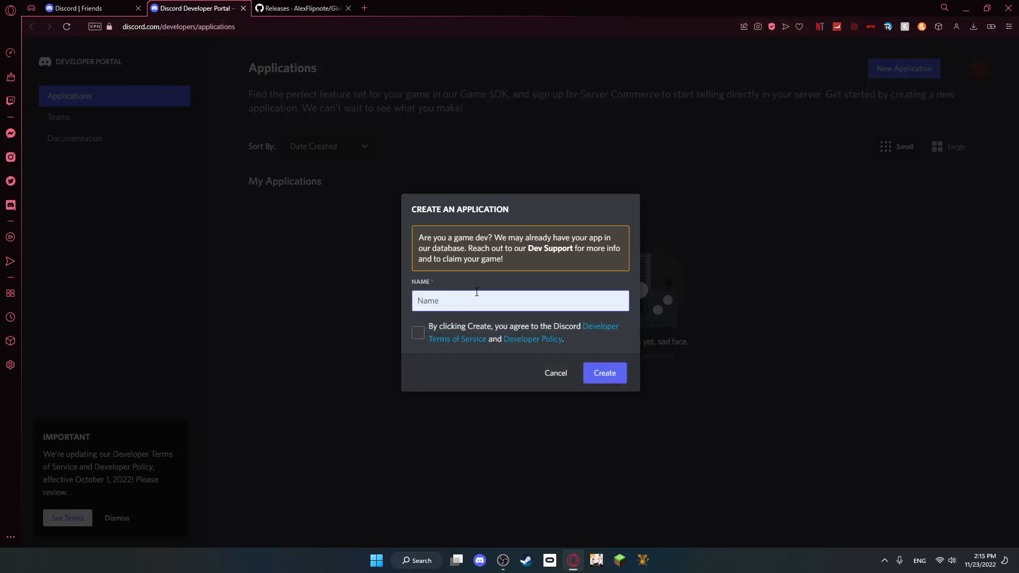
pyautogui.press('Escape')
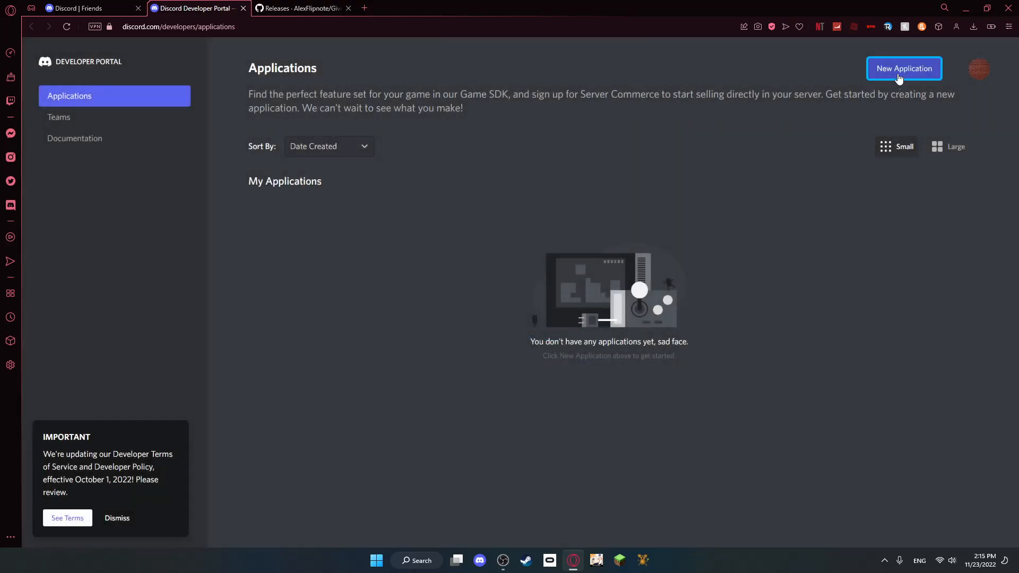
# Create a new application with a random-letter name, accepting the developer terms
pyautogui.click(904, 69)
pyautogui.hotkey('ctrl', 'a')
pyautogui.write('sjdksksdgklsdkgkd')
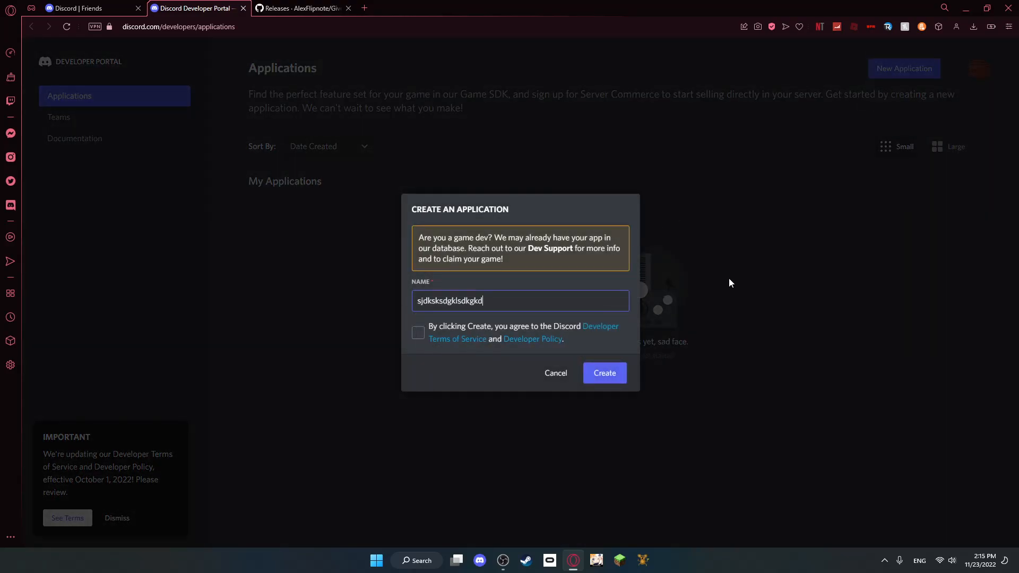
pyautogui.write('fgklj')
pyautogui.click(449, 349)
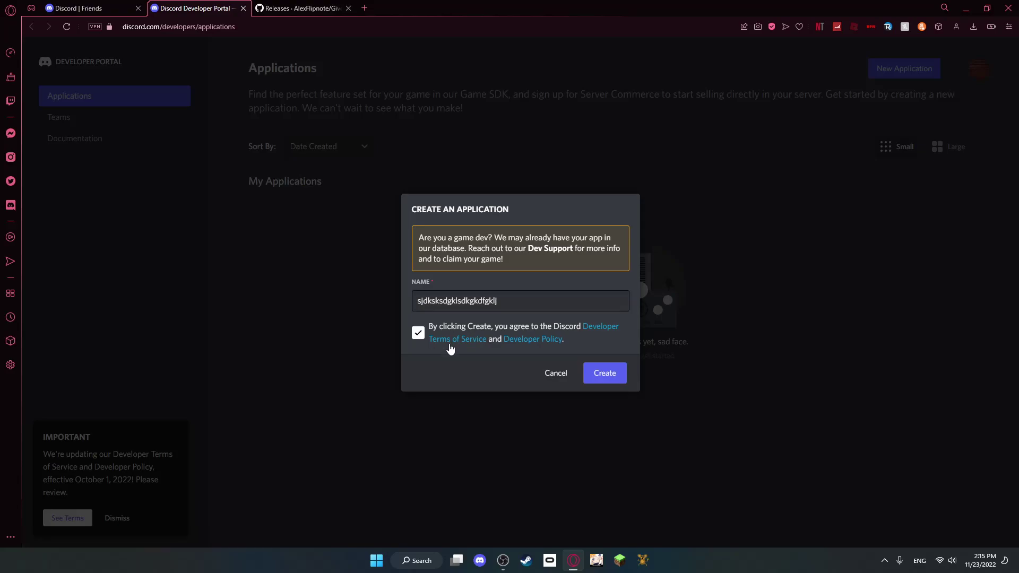
pyautogui.click(607, 375)
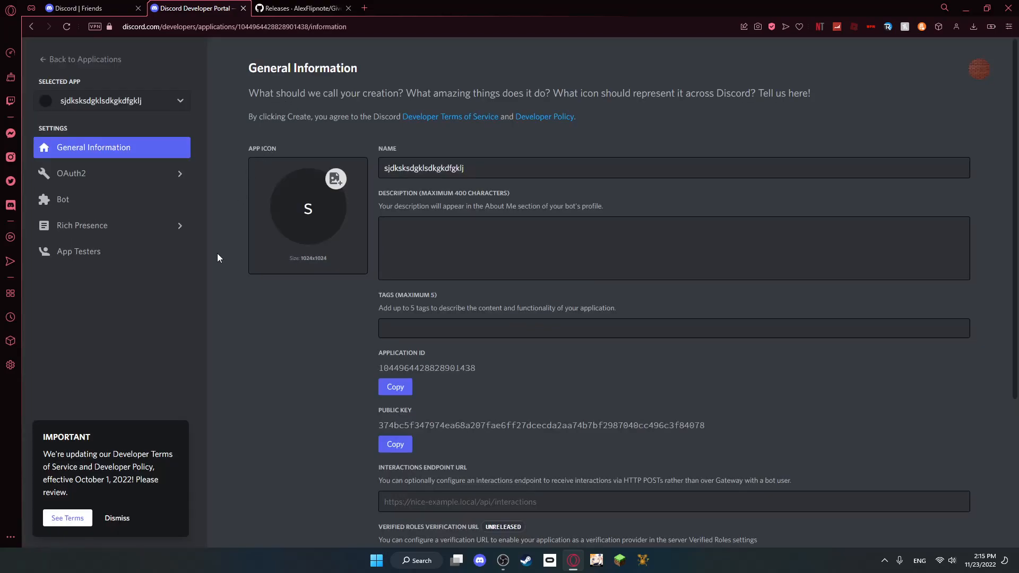
# Add a bot user to the application from its Bot settings and confirm it
pyautogui.click(92, 199)
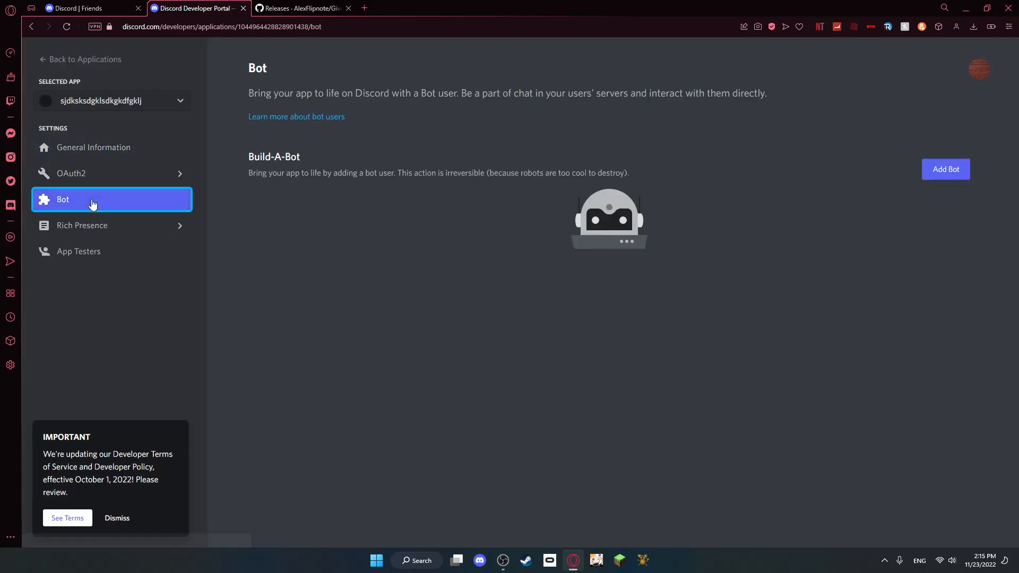
pyautogui.click(958, 172)
pyautogui.click(603, 326)
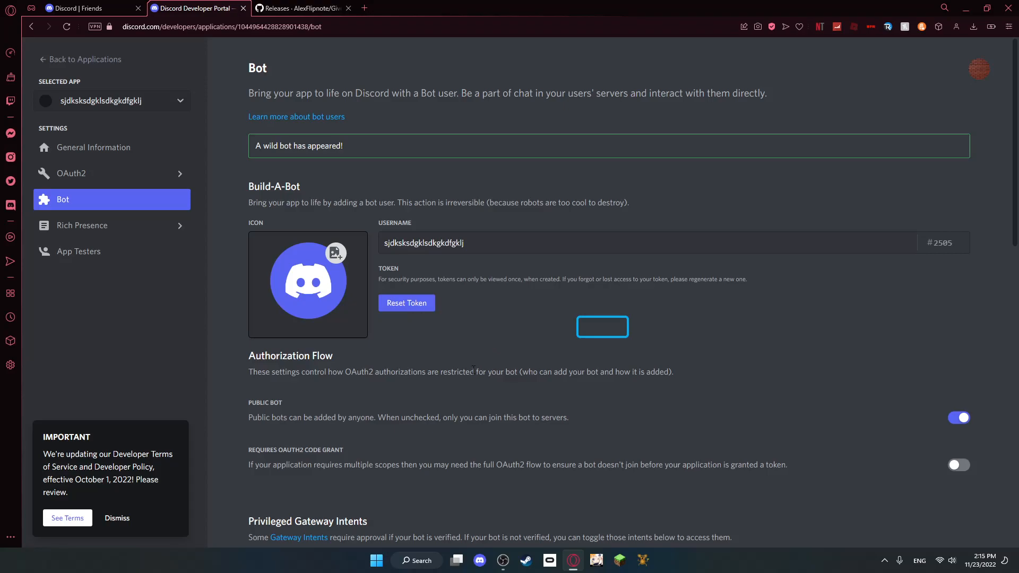
pyautogui.hotkey('alt', 'Tab')
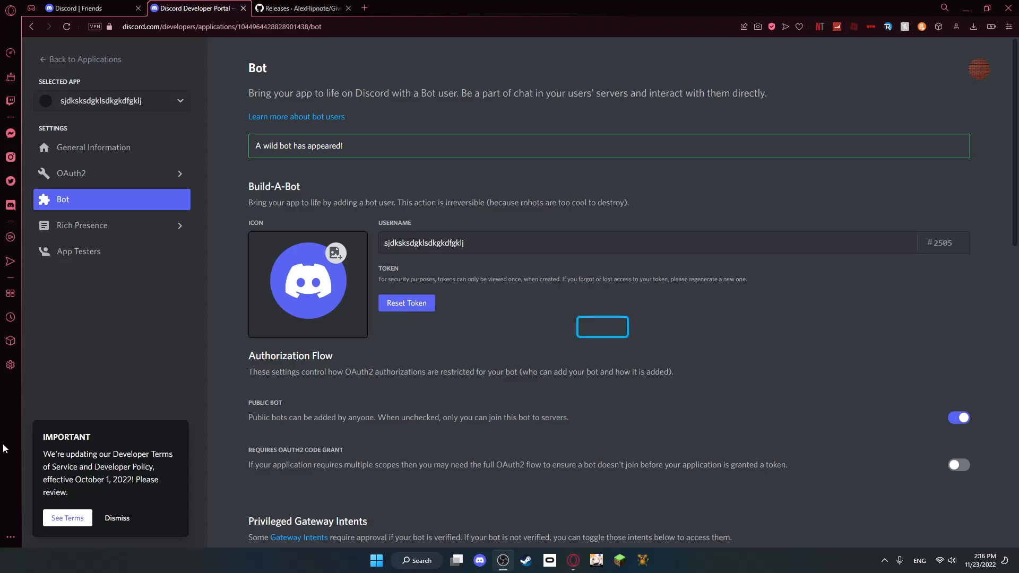
# Begin creating your own Discord server from scratch, answering the audience question to reach Customise
pyautogui.click(85, 8)
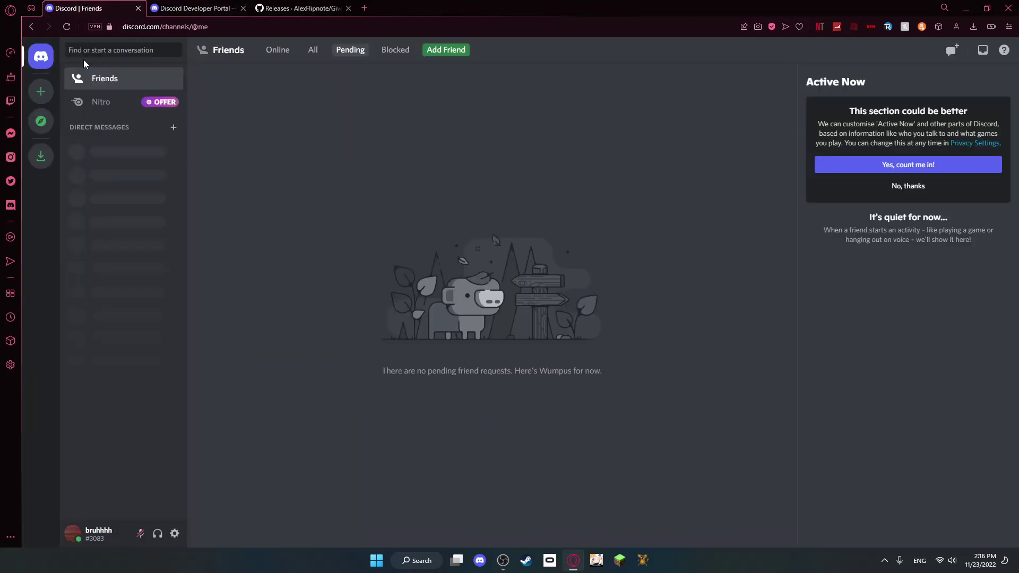
pyautogui.click(50, 97)
pyautogui.click(519, 238)
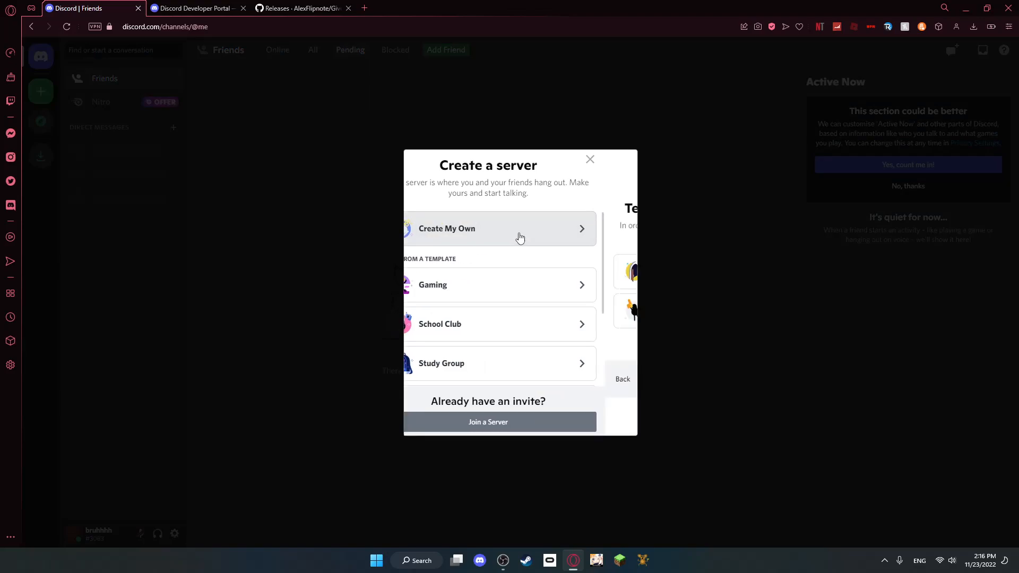
pyautogui.click(525, 317)
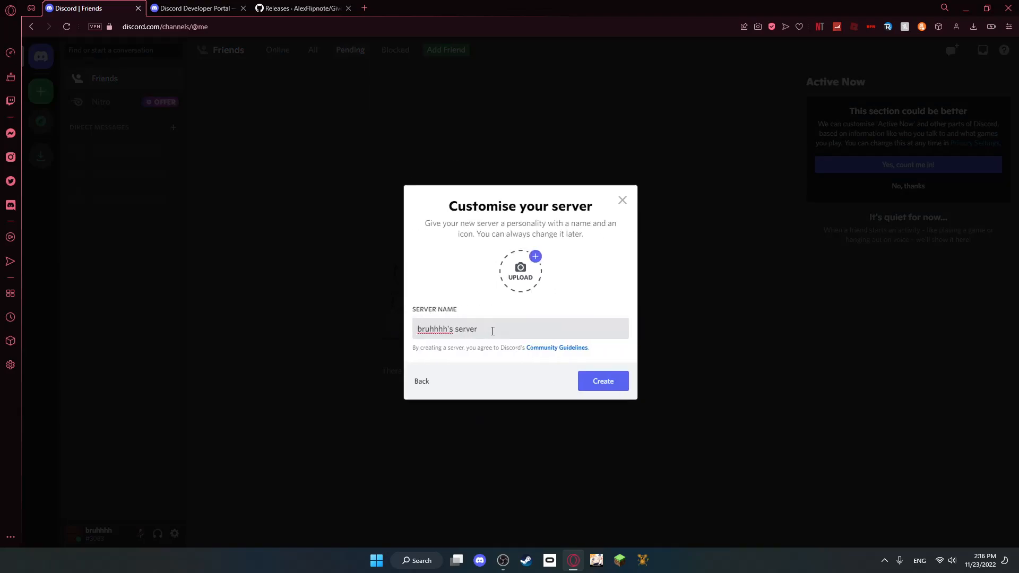
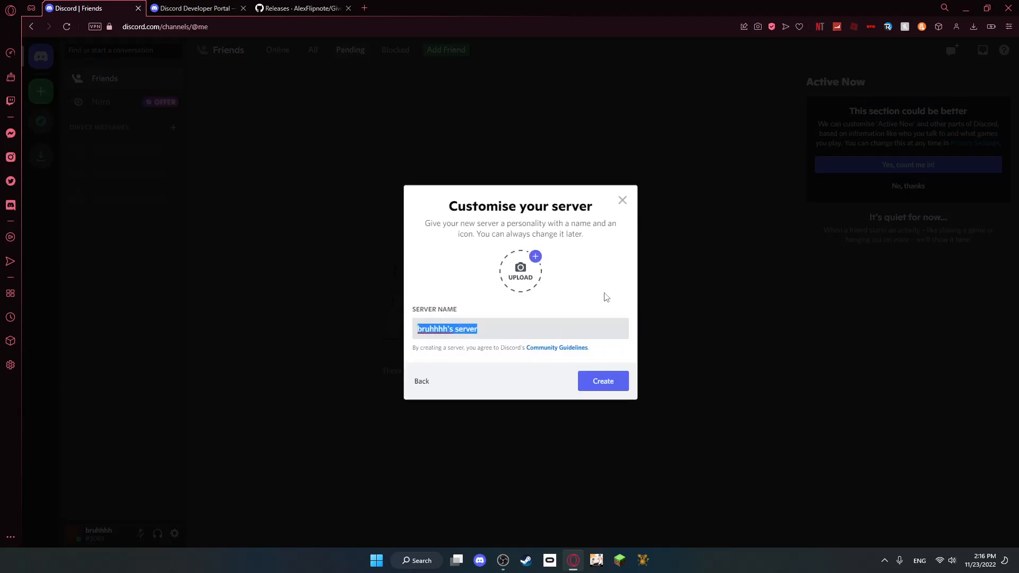
pyautogui.write('badgebot')
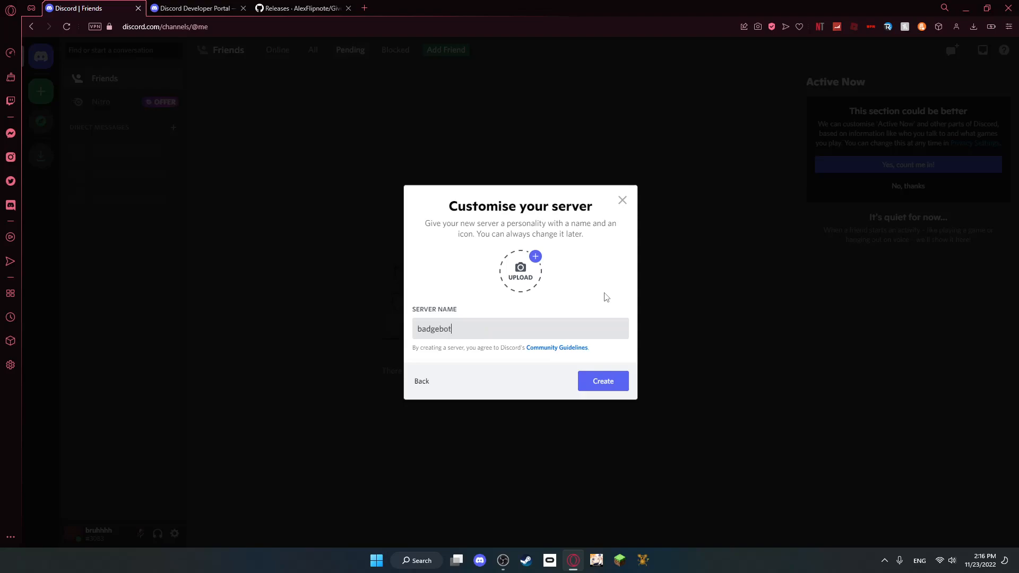
pyautogui.write('server')
# Create the server as badgebotserver and dismiss the welcome announcement
pyautogui.click(604, 384)
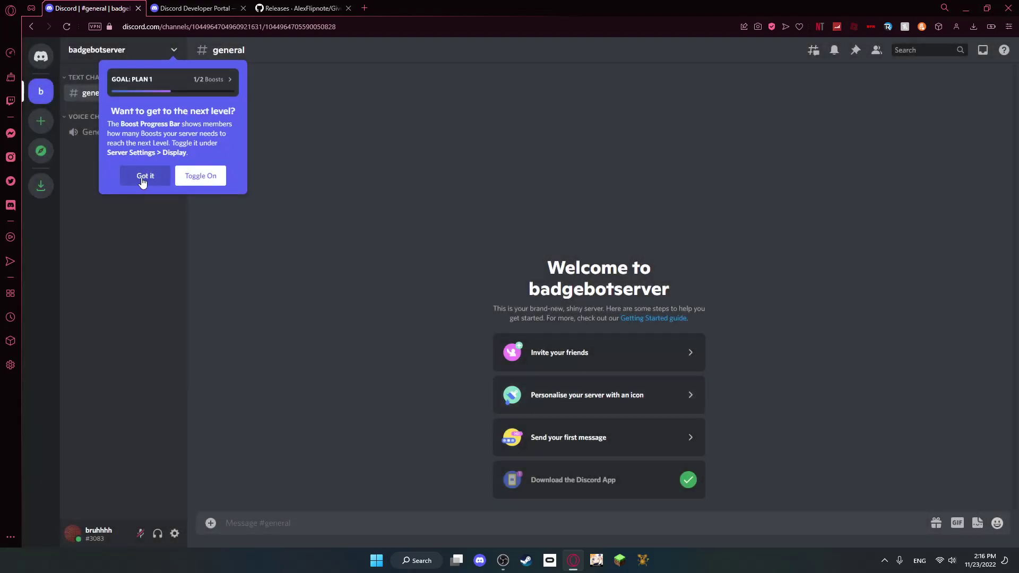
pyautogui.click(140, 178)
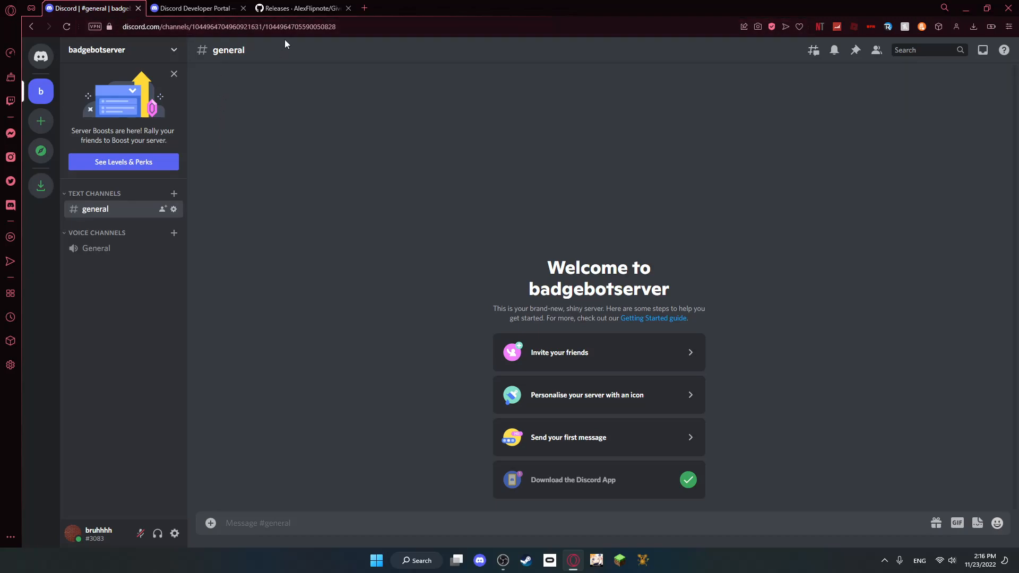
pyautogui.click(264, 9)
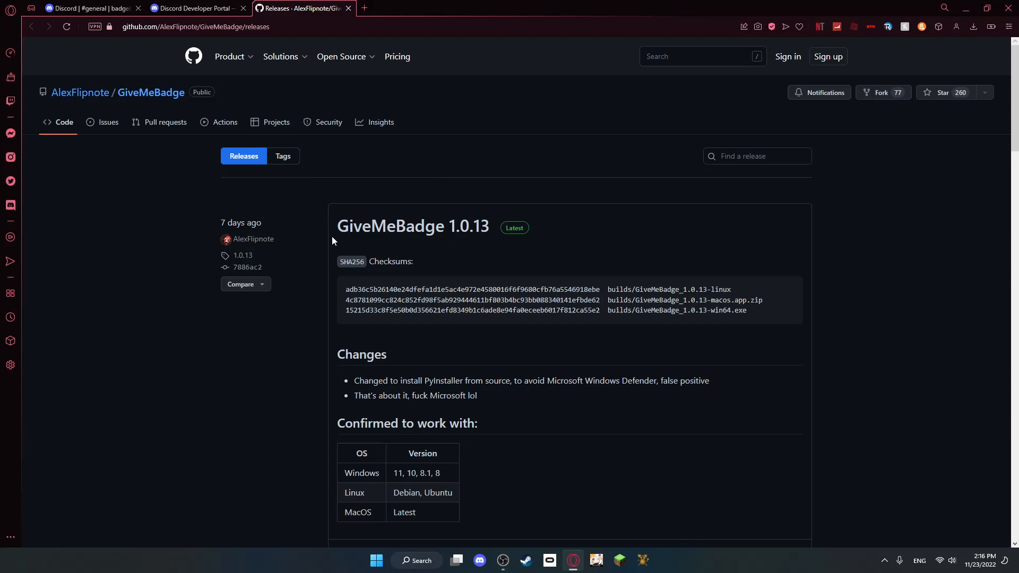
pyautogui.scroll(-3, 428, 337)
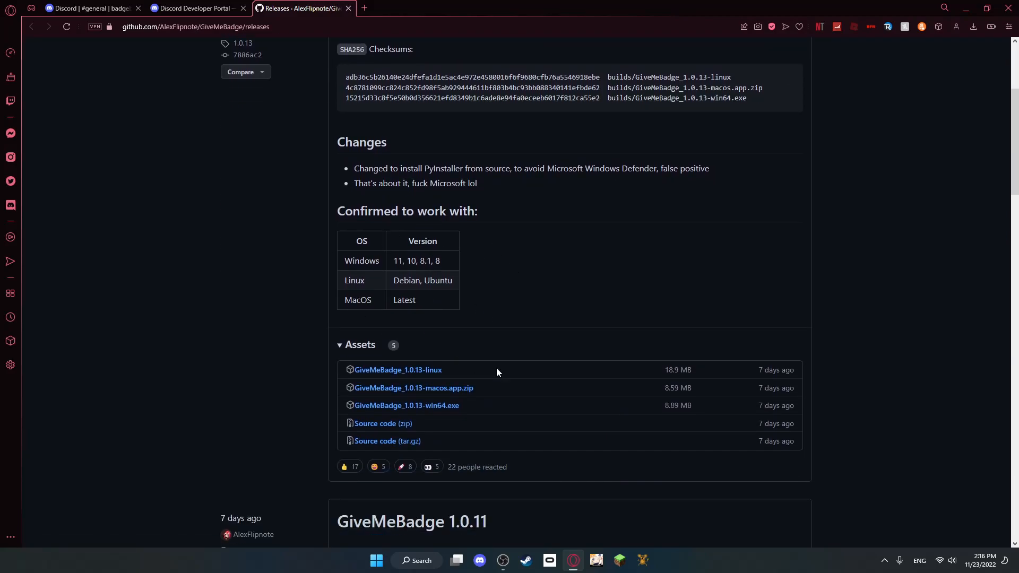
pyautogui.scroll(3, 441, 230)
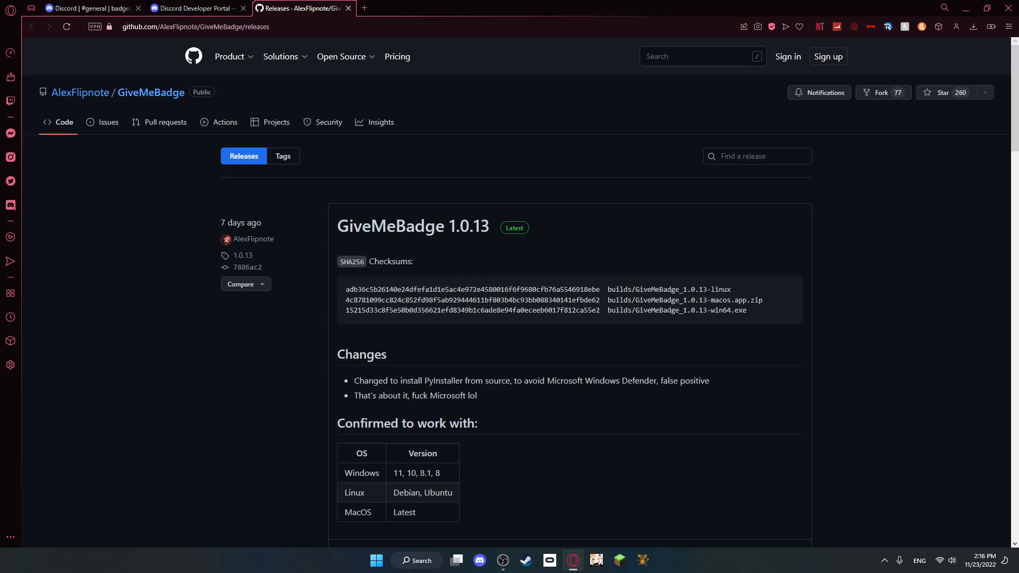
pyautogui.hotkey('ctrl', '1')
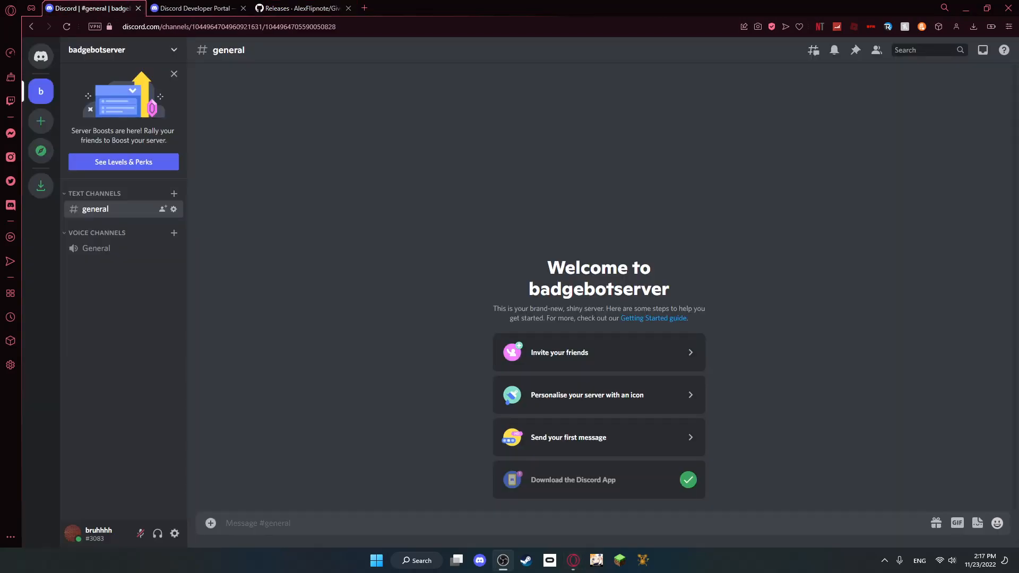
# Start Community setup for badgebotserver with verified email required and media scanning on
pyautogui.click(111, 51)
pyautogui.click(128, 124)
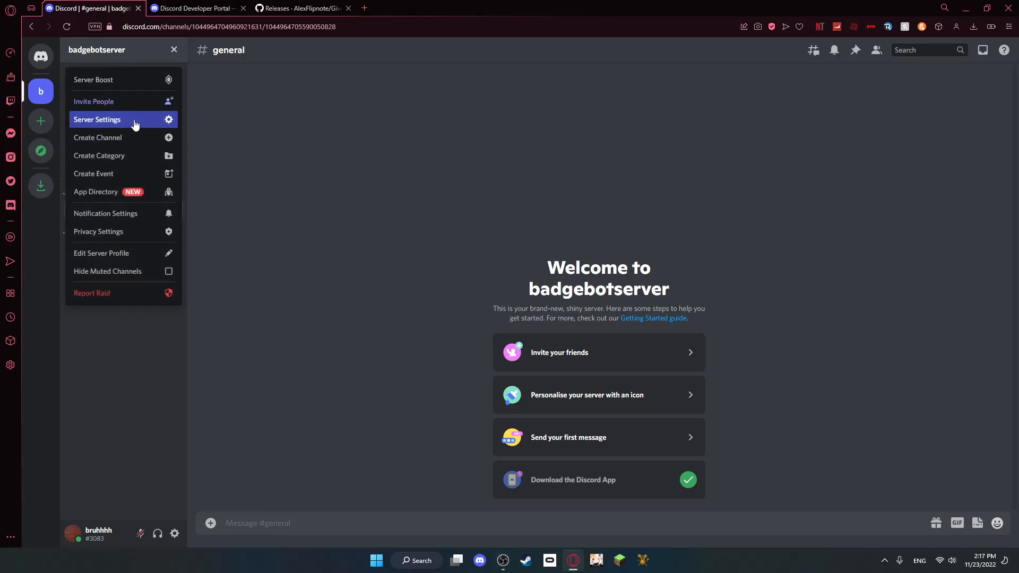
pyautogui.click(305, 381)
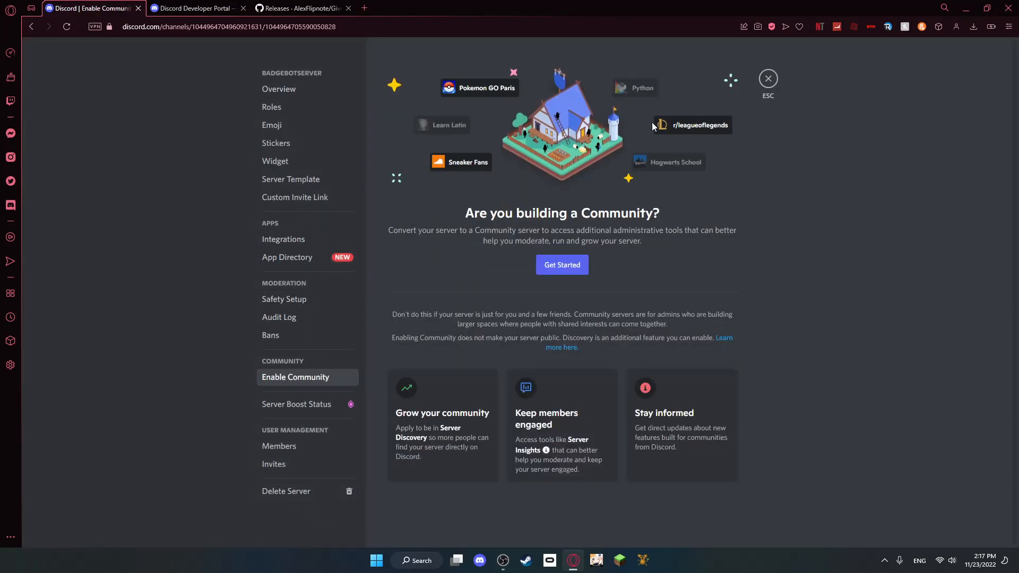
pyautogui.click(560, 263)
pyautogui.click(510, 309)
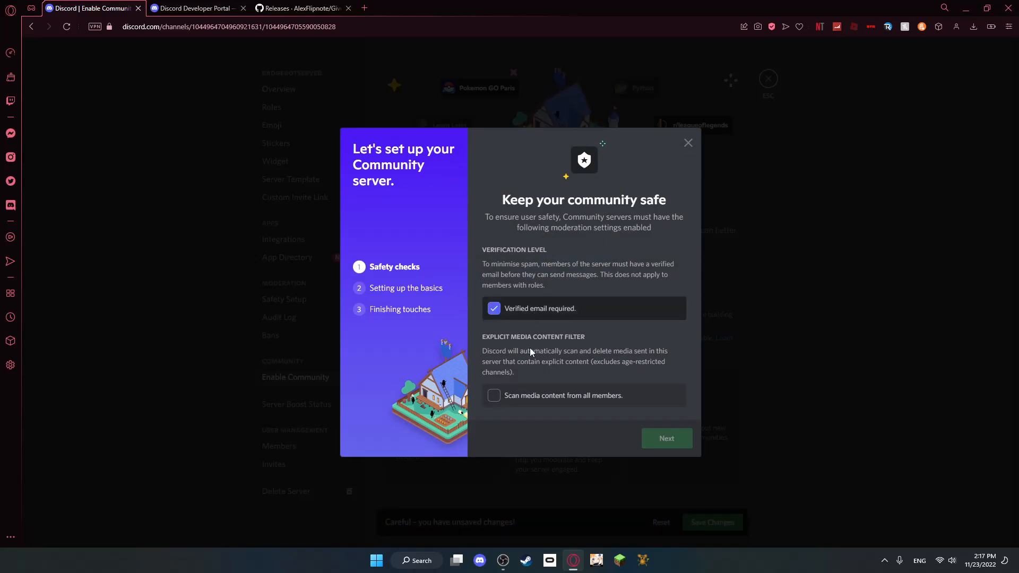
pyautogui.click(528, 396)
# Finish the Community setup, agreeing to the rules, and return to #general
pyautogui.click(676, 437)
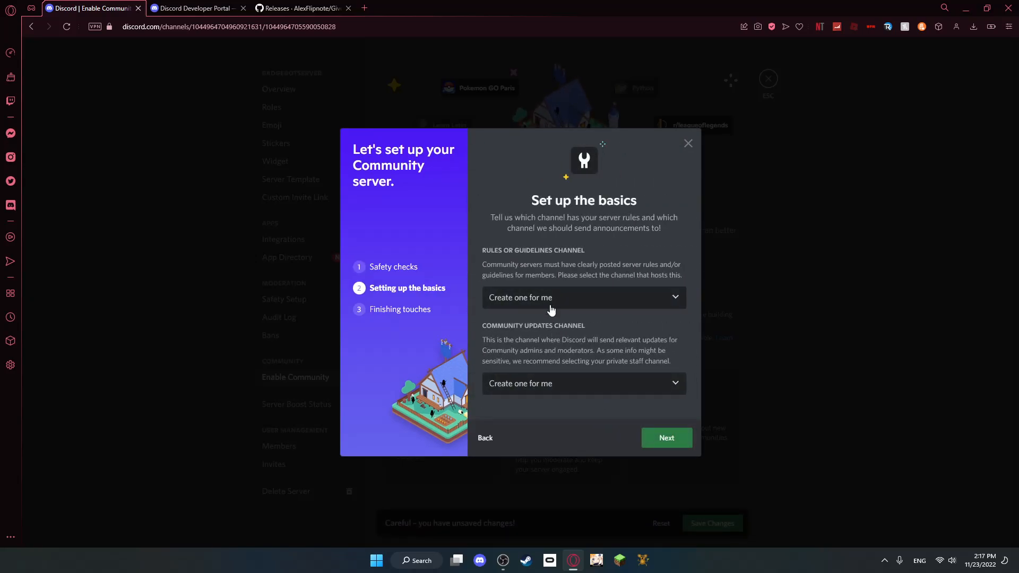
pyautogui.click(666, 438)
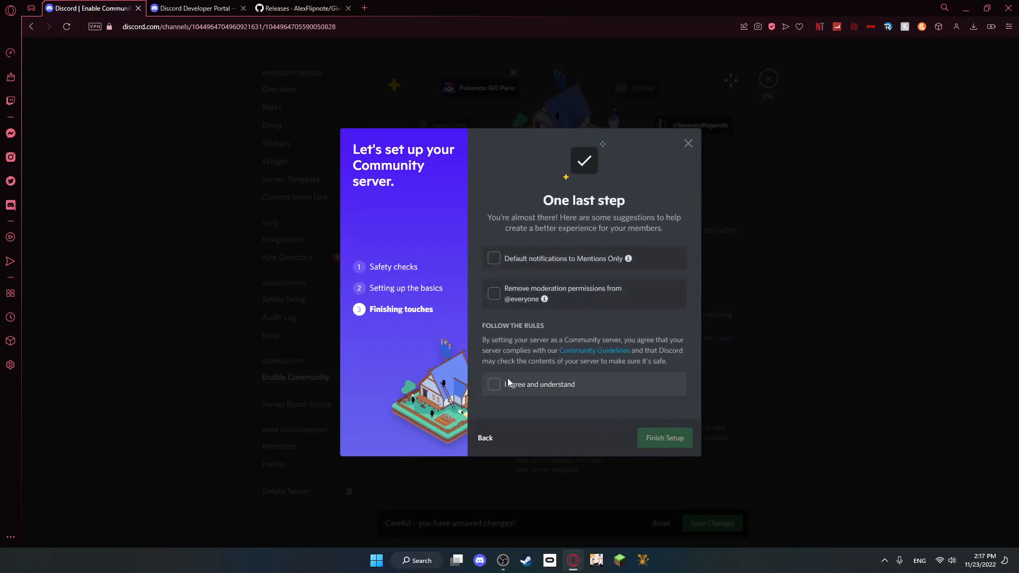
pyautogui.click(508, 380)
pyautogui.click(675, 437)
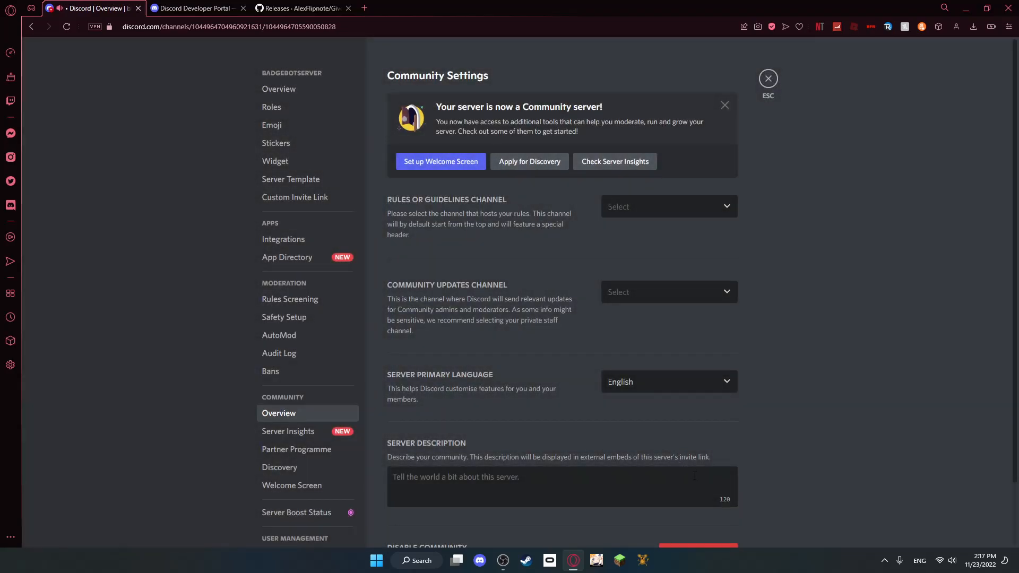
pyautogui.click(768, 80)
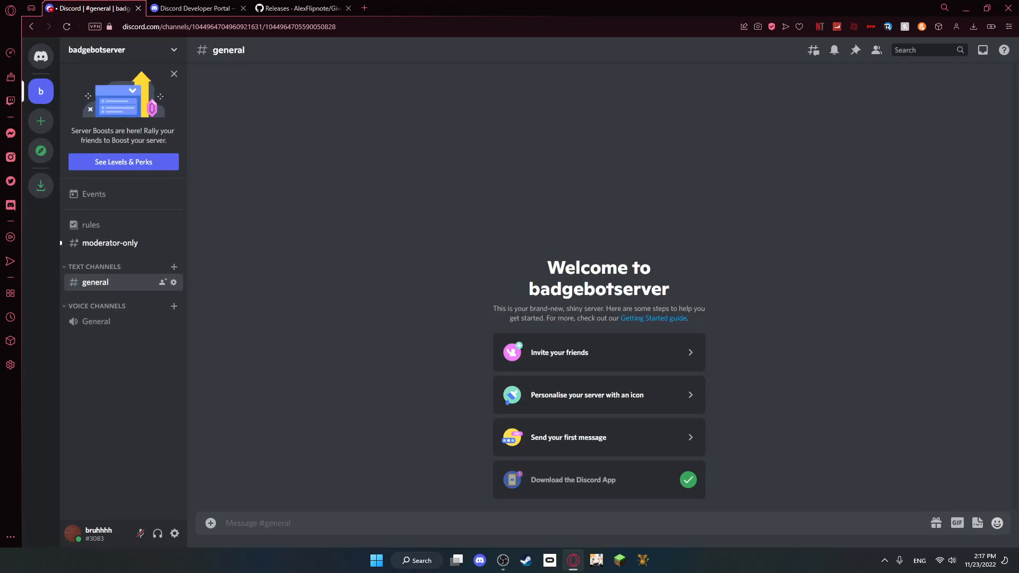
# Download GiveMeBadge_1.0.13-win64.exe from the GitHub releases page and save it
pyautogui.hotkey('alt', 'Tab')
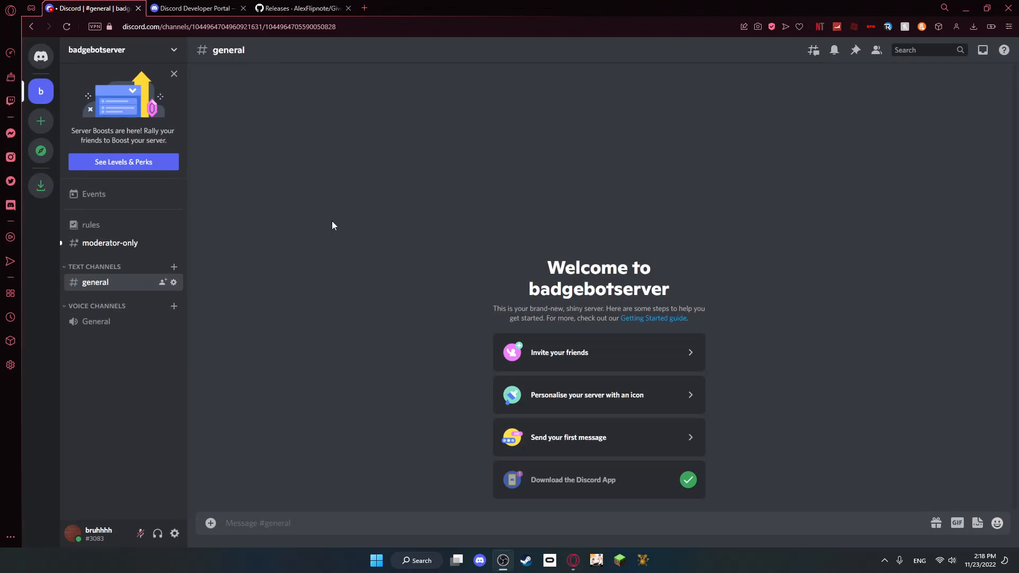
pyautogui.click(294, 7)
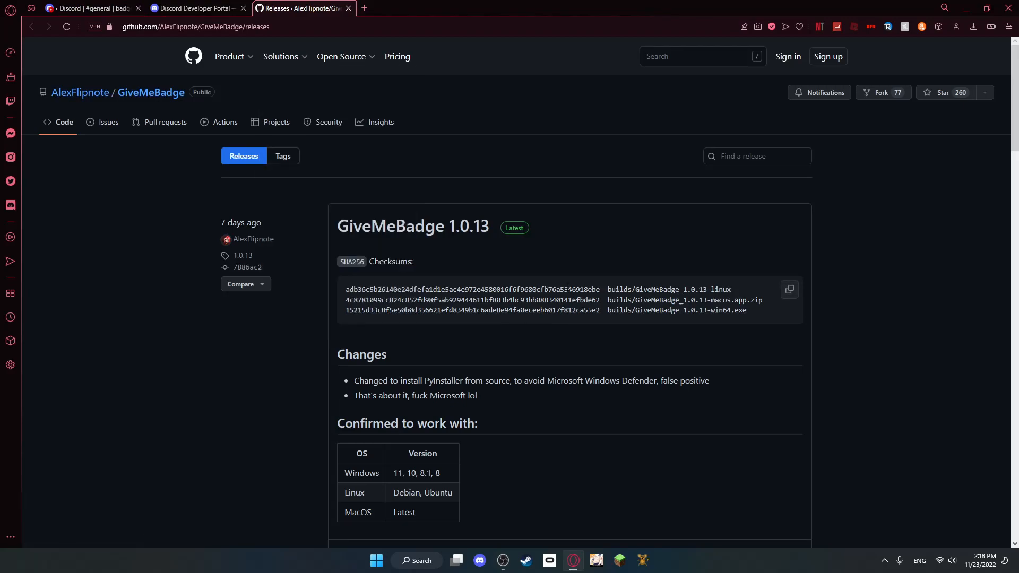
pyautogui.scroll(-2, 544, 268)
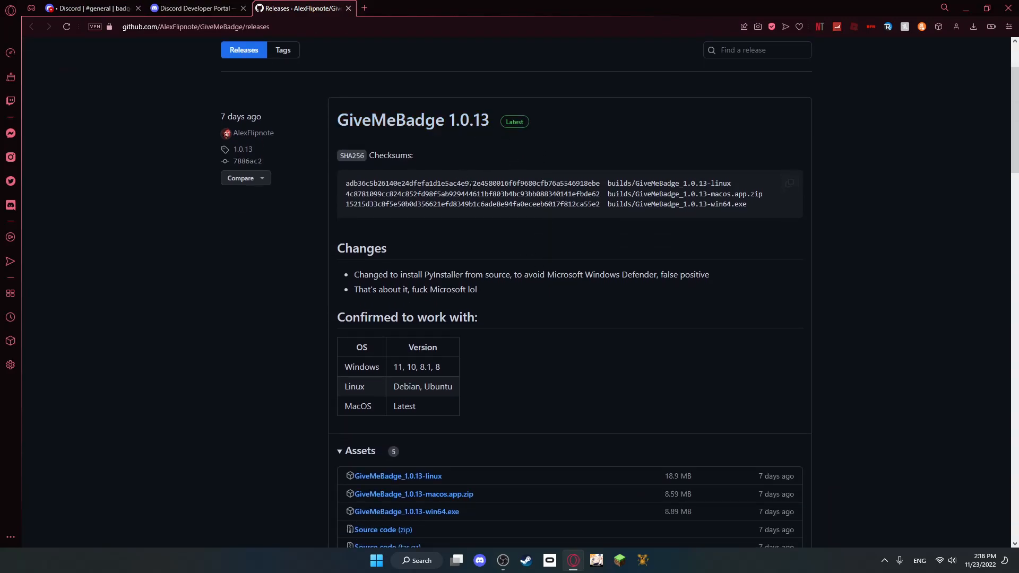
pyautogui.scroll(-2, 540, 366)
pyautogui.scroll(-2, 486, 282)
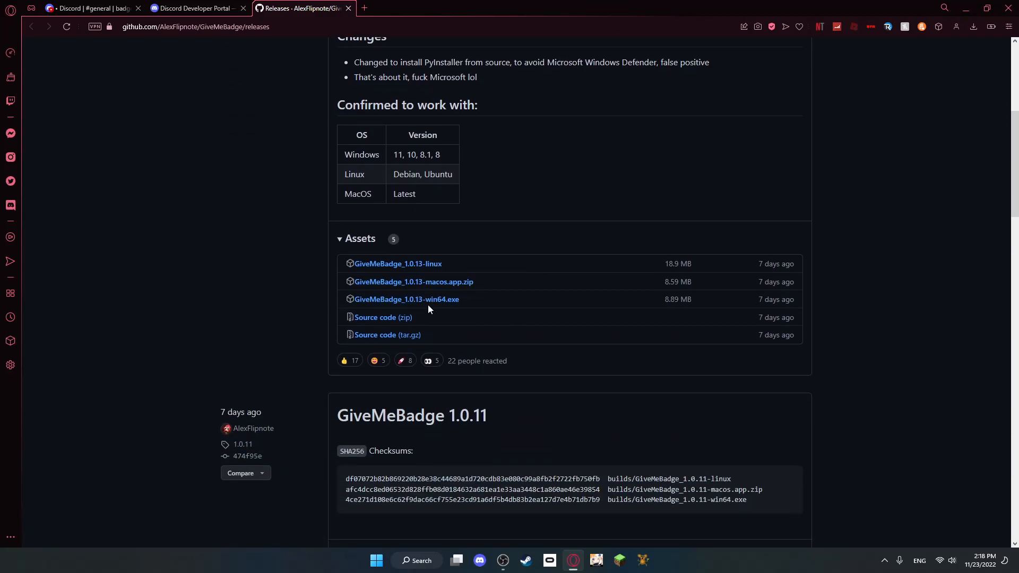
pyautogui.click(428, 303)
pyautogui.click(425, 270)
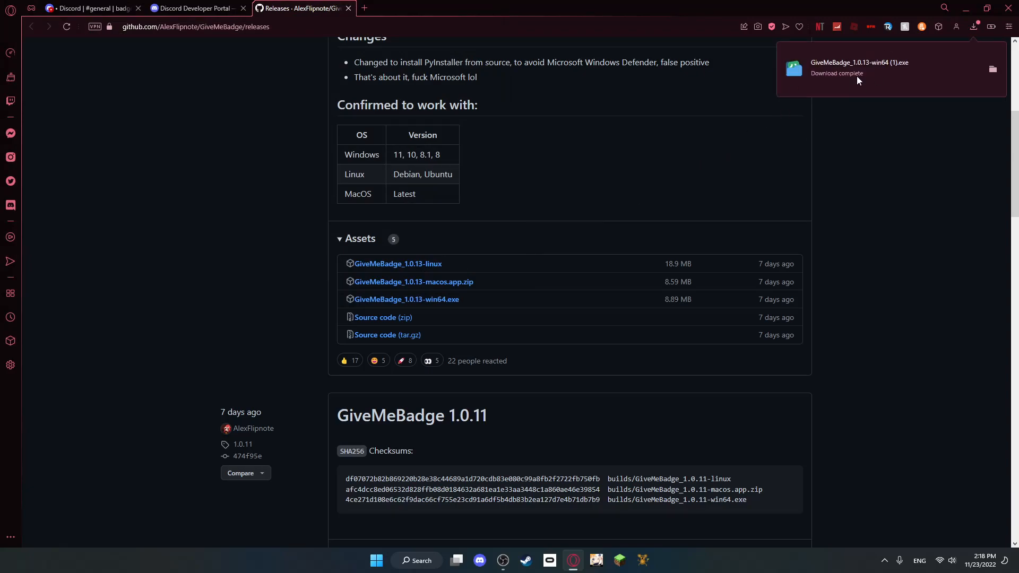
# Launch the GiveMeBadge console and arrange it beside the Developer Portal bot page
pyautogui.click(840, 79)
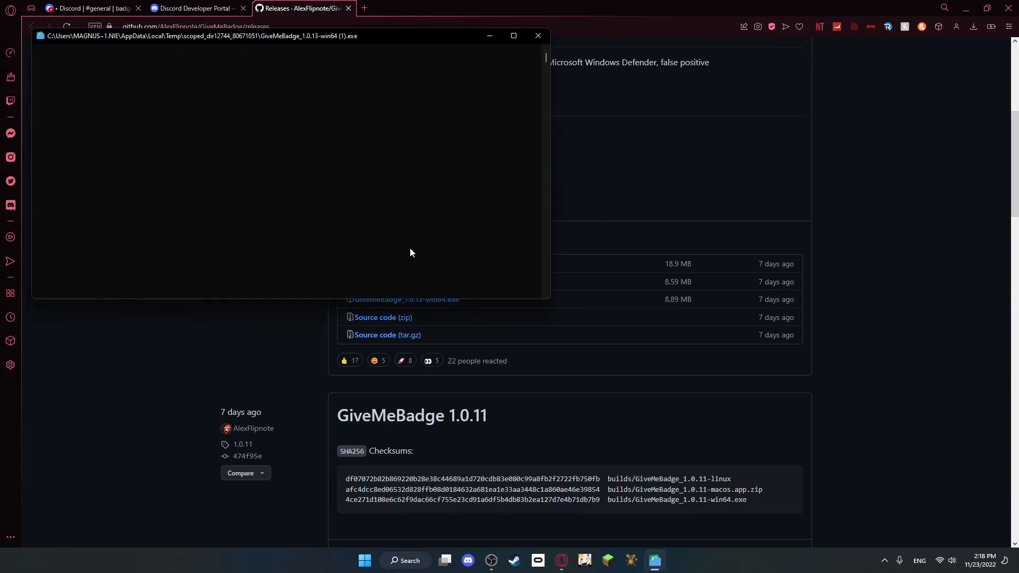
pyautogui.moveTo(325, 38)
pyautogui.mouseDown()
pyautogui.moveTo(559, 159)
pyautogui.moveTo(544, 145)
pyautogui.mouseUp()
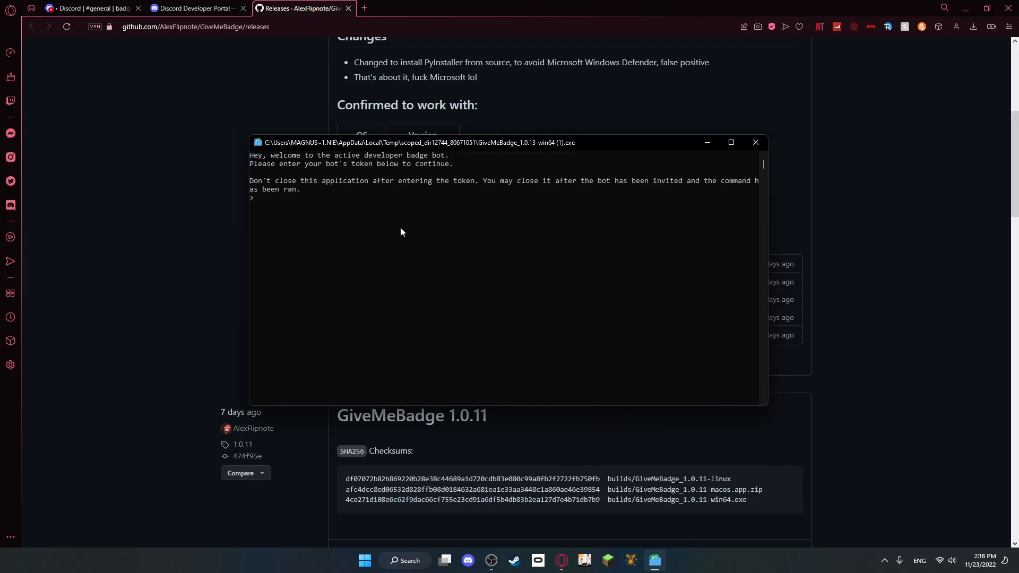
pyautogui.click(200, 11)
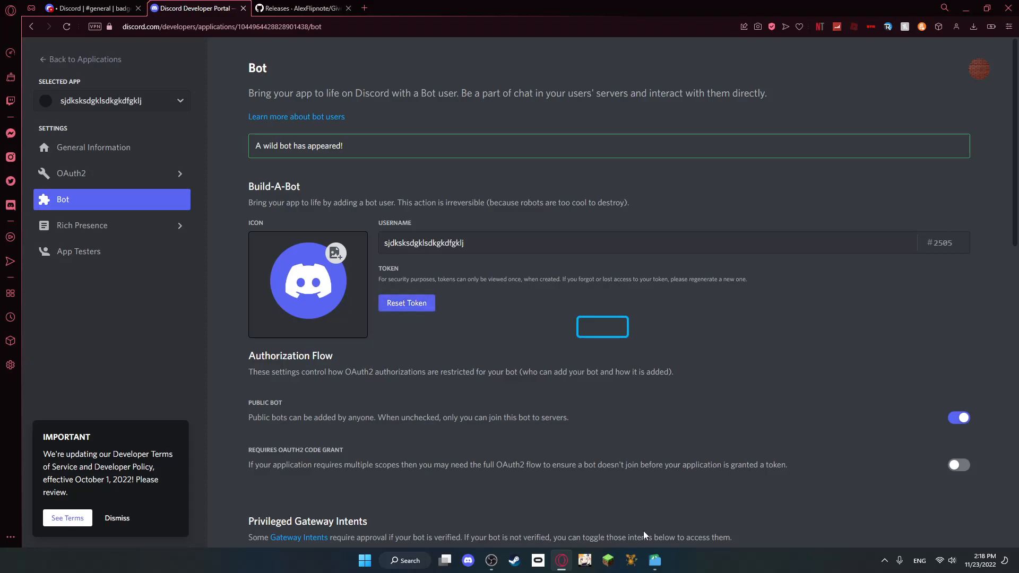
pyautogui.click(655, 560)
pyautogui.moveTo(490, 146); pyautogui.dragTo(802, 231)
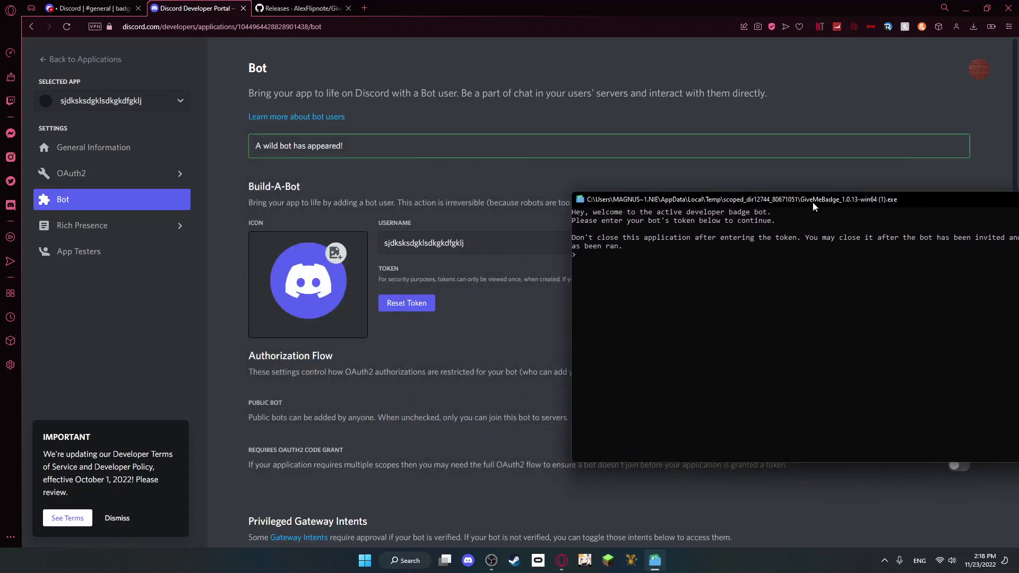
# Reset the bot's token in the Developer Portal to generate a fresh one
pyautogui.click(409, 305)
pyautogui.click(618, 329)
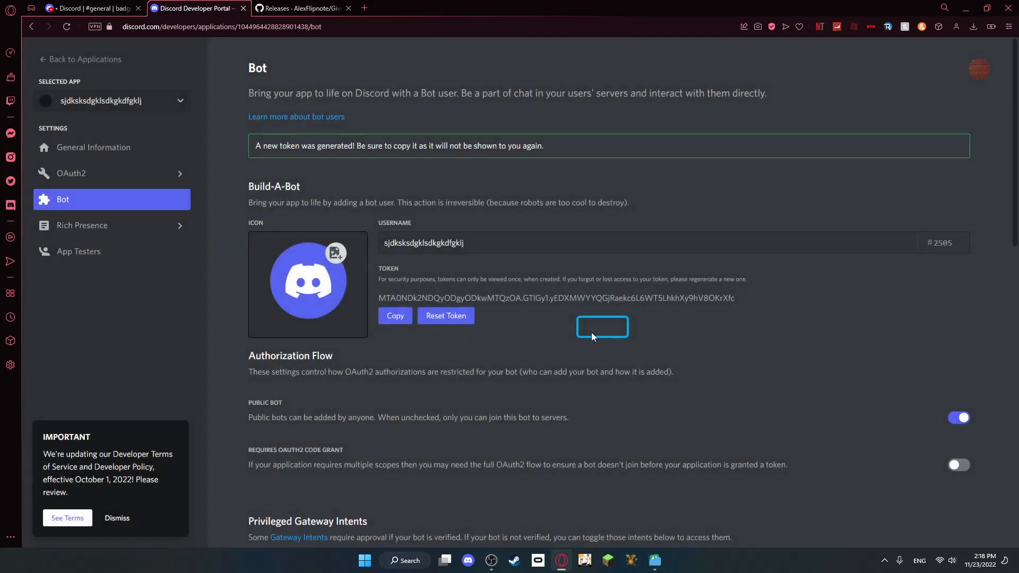
# Copy the new bot token and submit it in the GiveMeBadge console to log the bot in
pyautogui.click(391, 316)
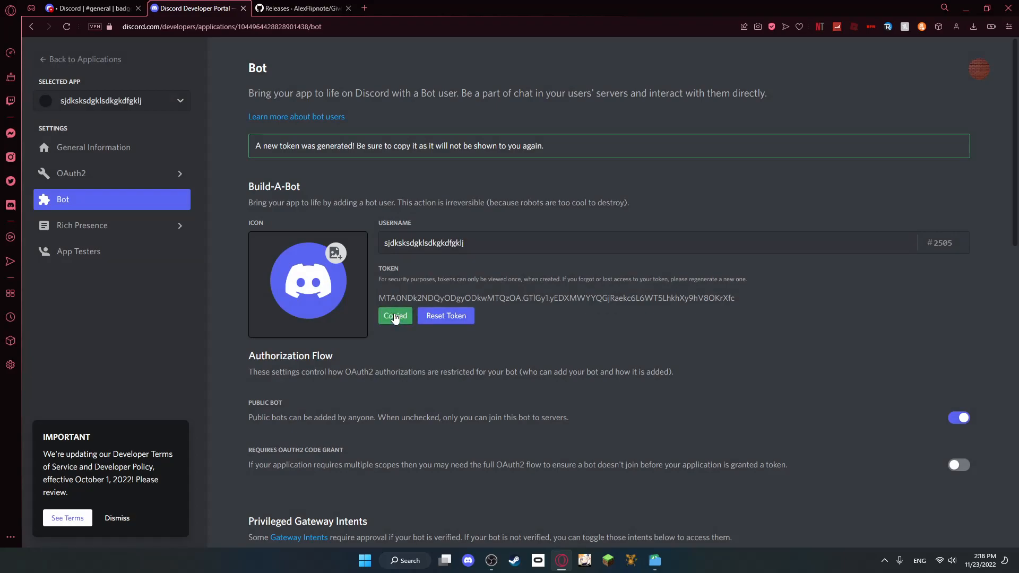
pyautogui.click(654, 560)
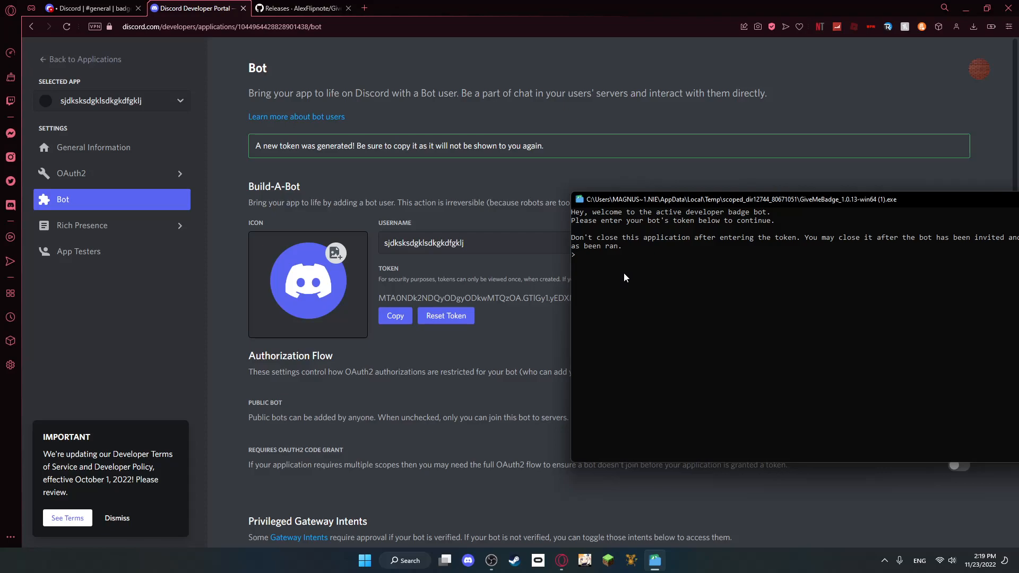
pyautogui.hotkey('ctrl', 'v')
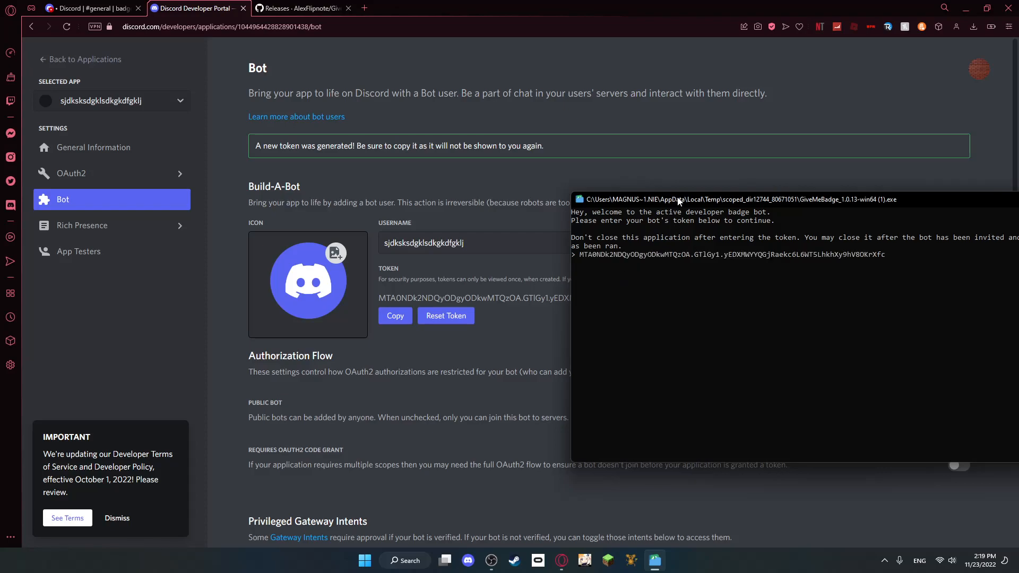
pyautogui.press('Return')
pyautogui.moveTo(678, 201); pyautogui.dragTo(398, 171)
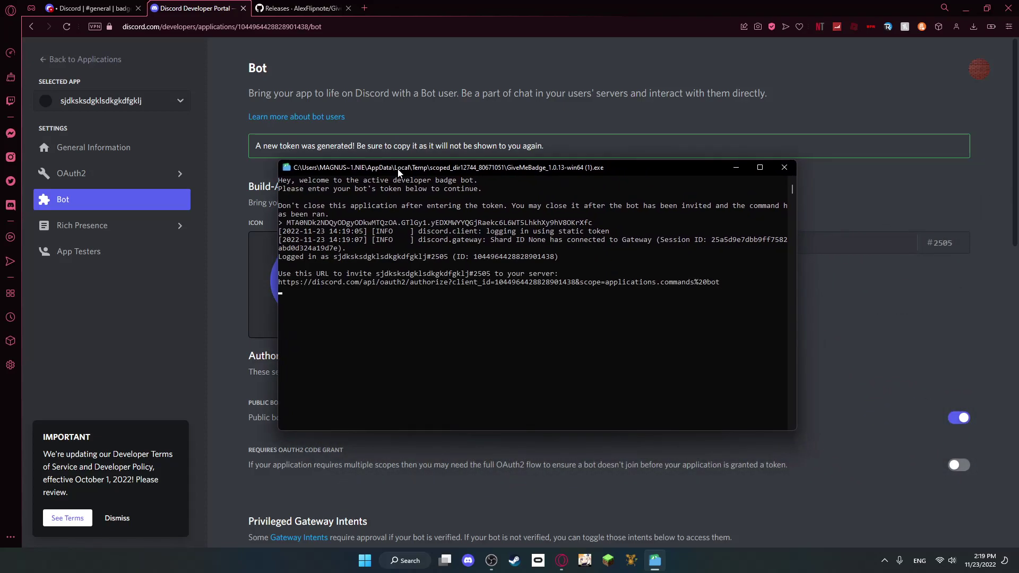
# Select and copy the bot's server invite URL from the console
pyautogui.click(712, 283)
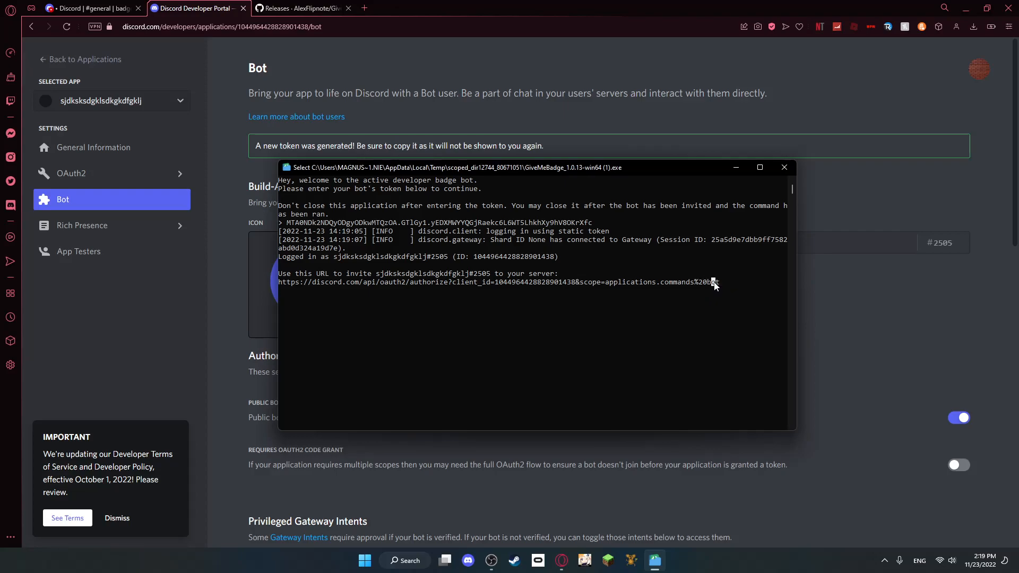
pyautogui.doubleClick(714, 283)
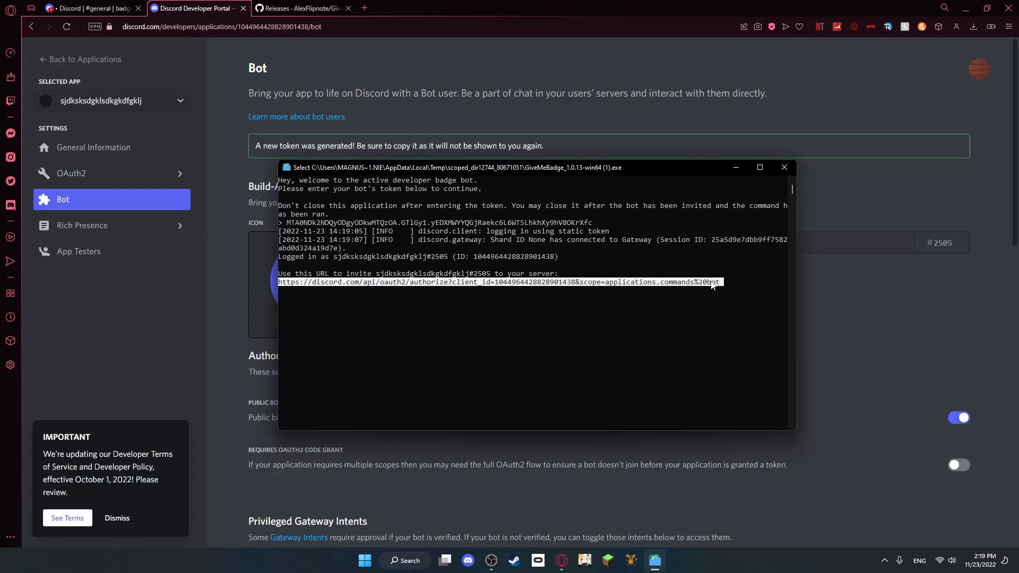
pyautogui.doubleClick(714, 283)
pyautogui.hotkey('ctrl', 'c')
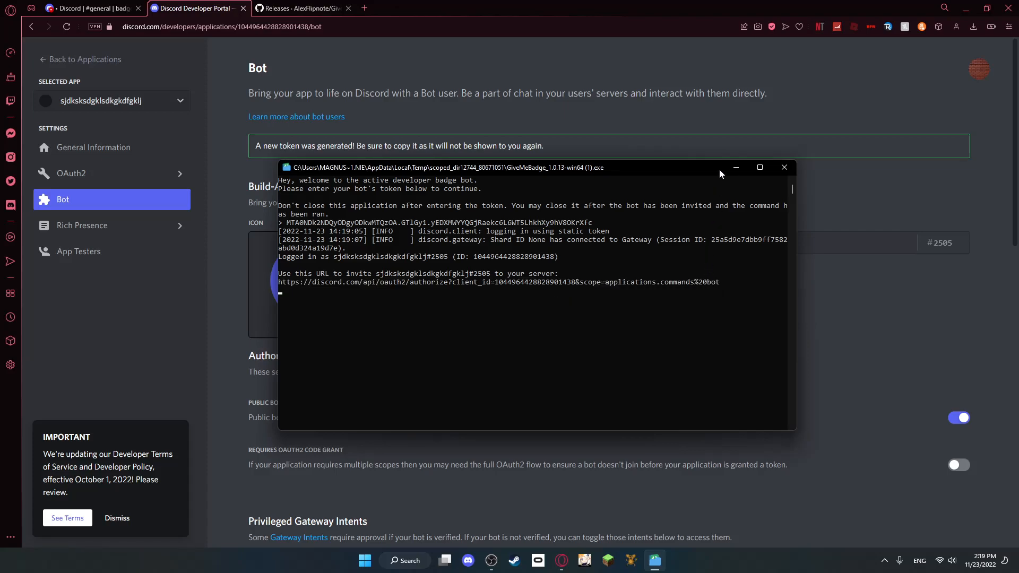
# Visit the invite URL in the browser and choose badgebotserver as the bot's server
pyautogui.click(368, 7)
pyautogui.hotkey('ctrl', 'v')
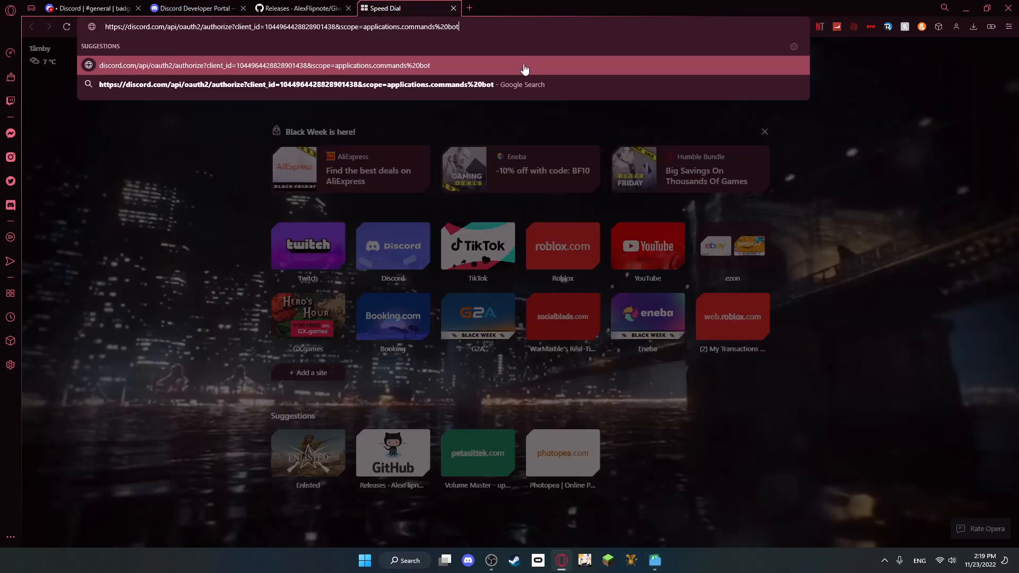
pyautogui.press('Return')
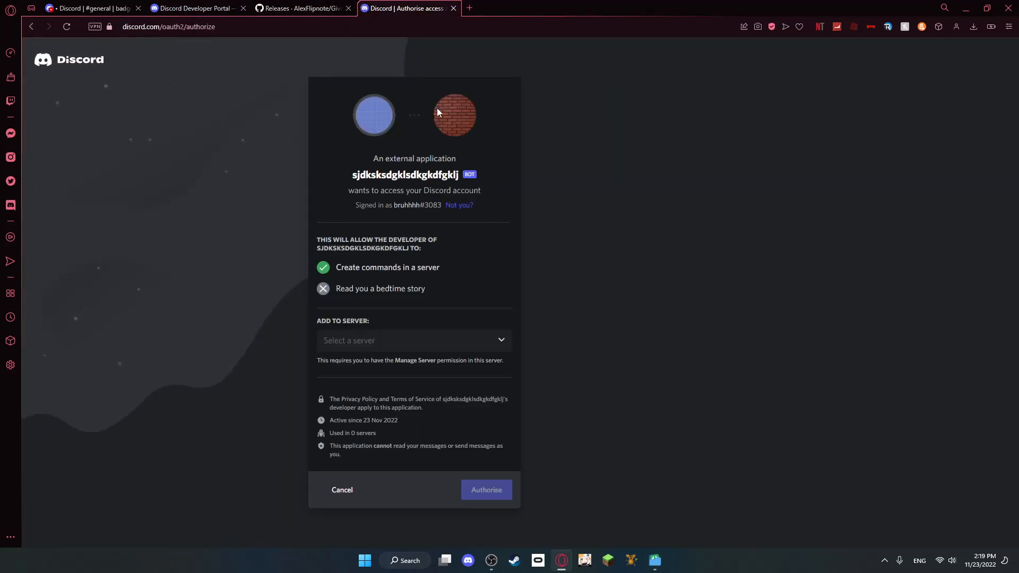
pyautogui.click(402, 346)
pyautogui.click(388, 363)
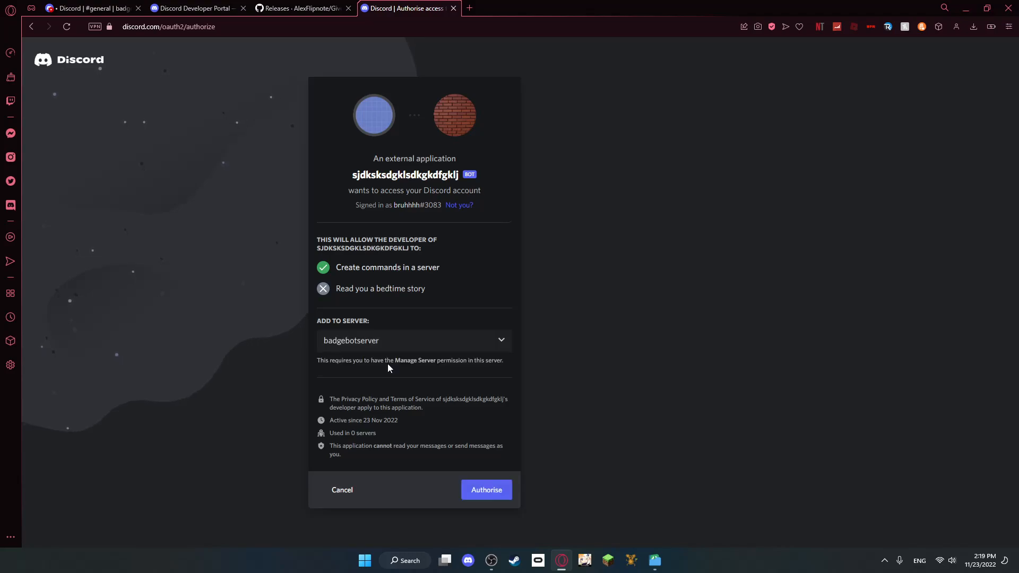
# Authorise the bot, pass the hCaptcha check, and return to #general
pyautogui.click(488, 491)
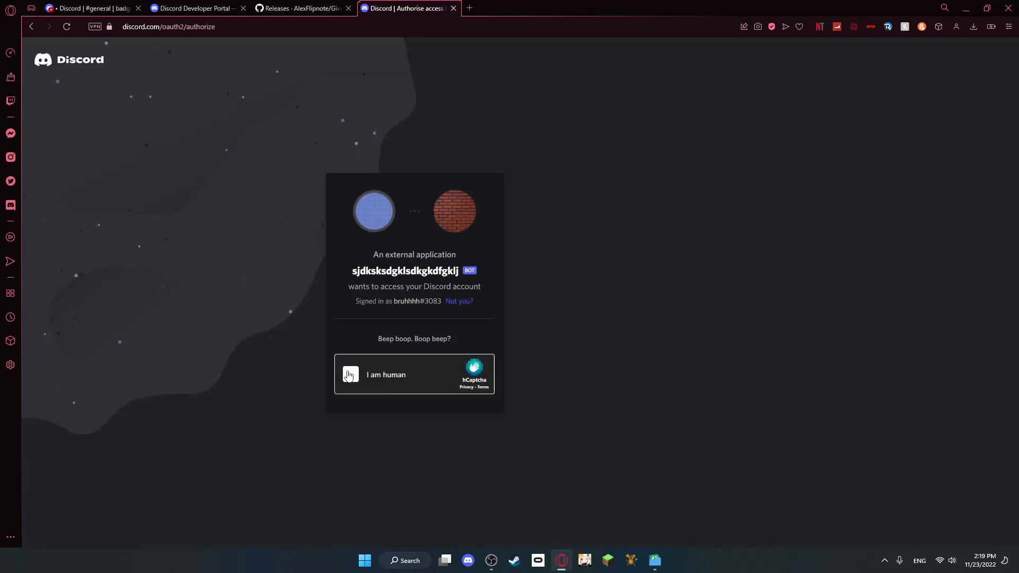
pyautogui.click(348, 375)
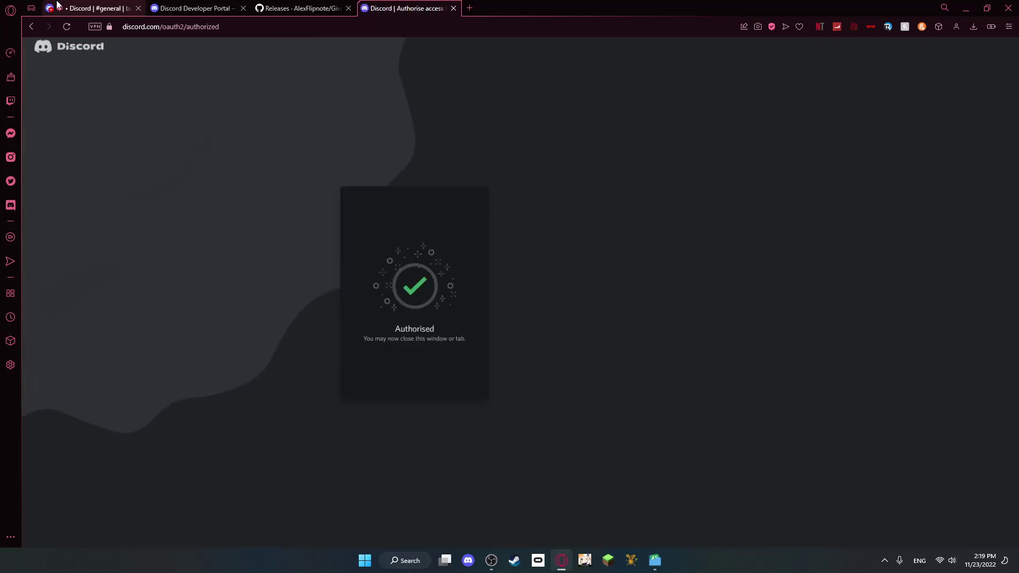
pyautogui.click(56, 7)
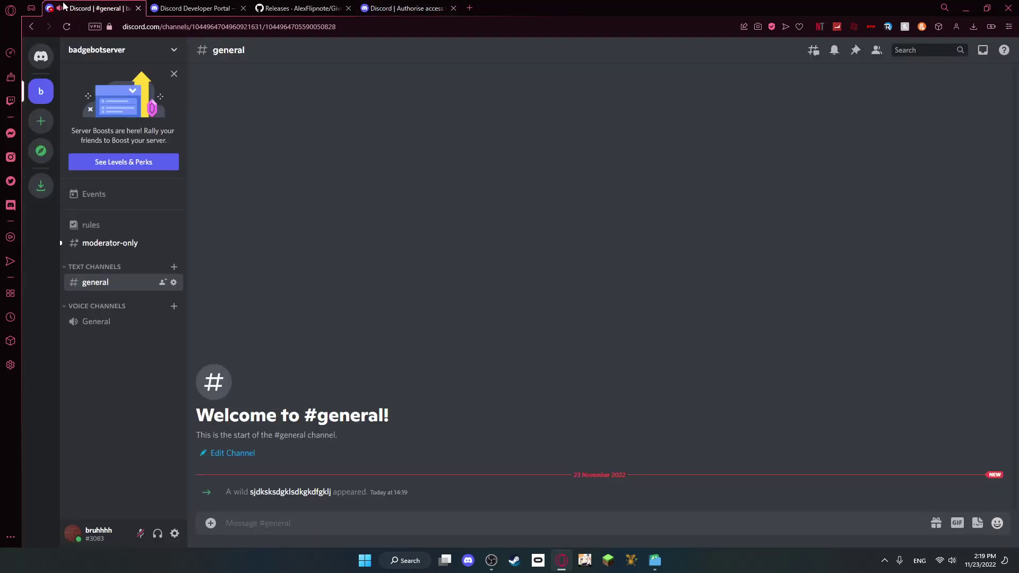
# Send /hello in #general and follow the active-developer link in the bot's reply
pyautogui.click(452, 8)
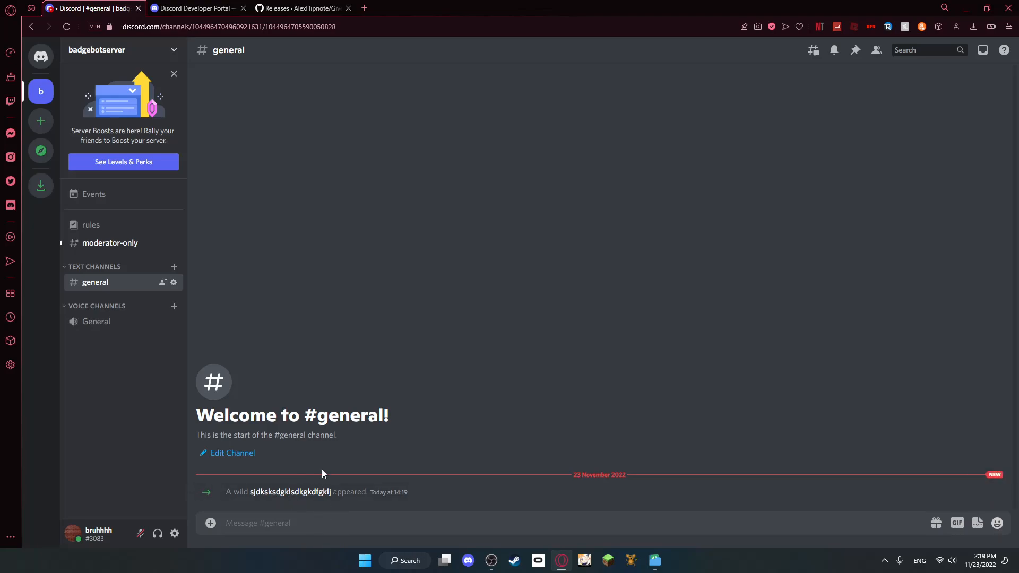
pyautogui.write('/')
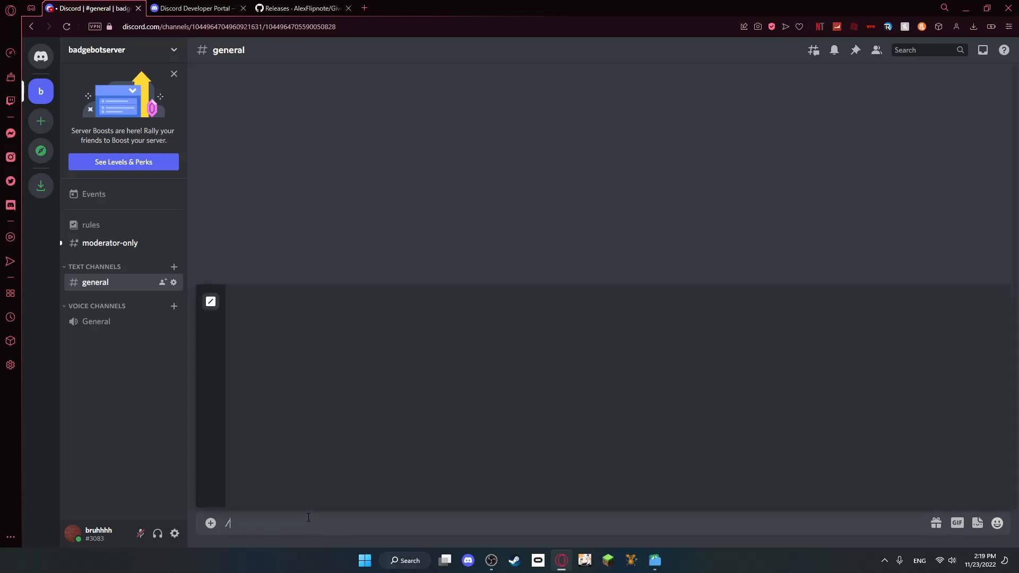
pyautogui.write('hello')
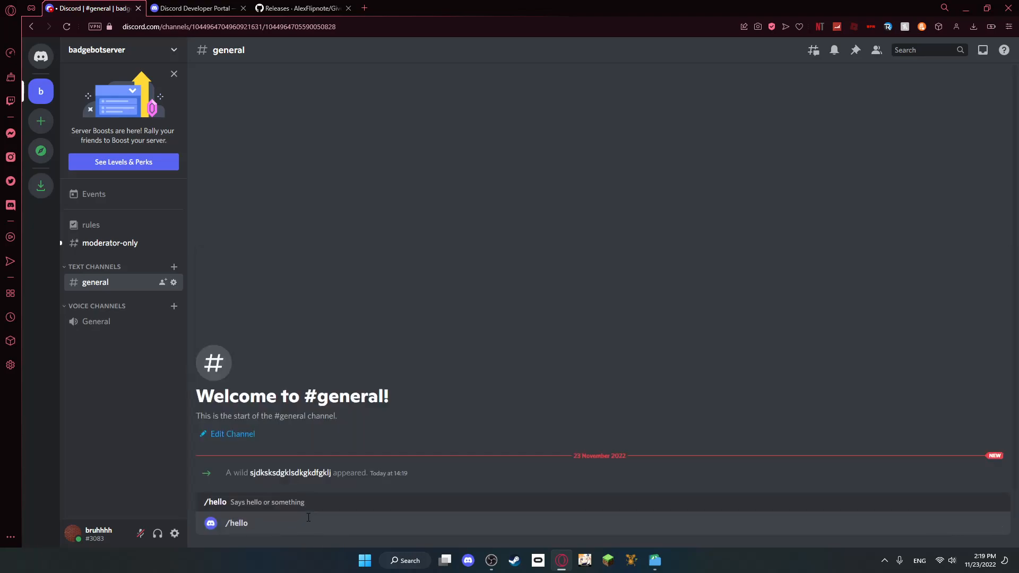
pyautogui.press('Return')
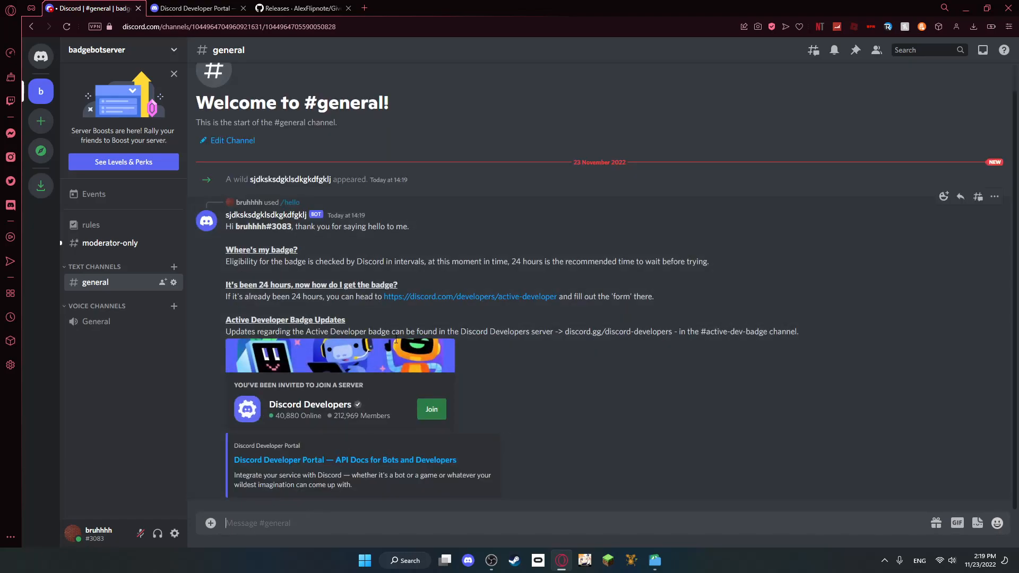
pyautogui.moveTo(331, 283)
pyautogui.click(469, 297)
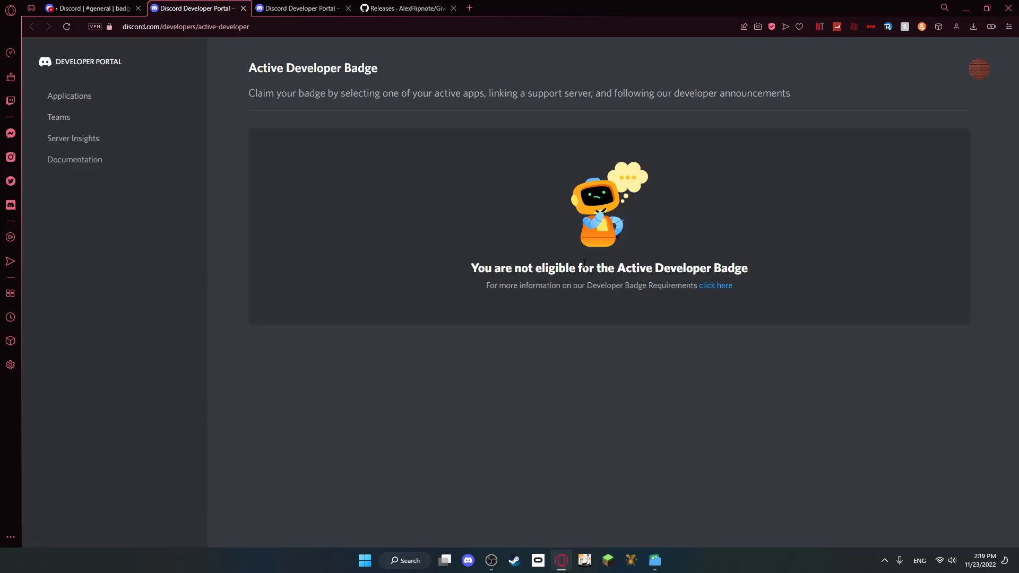
# Close the Active Developer Badge tab to return to #general
pyautogui.click(243, 8)
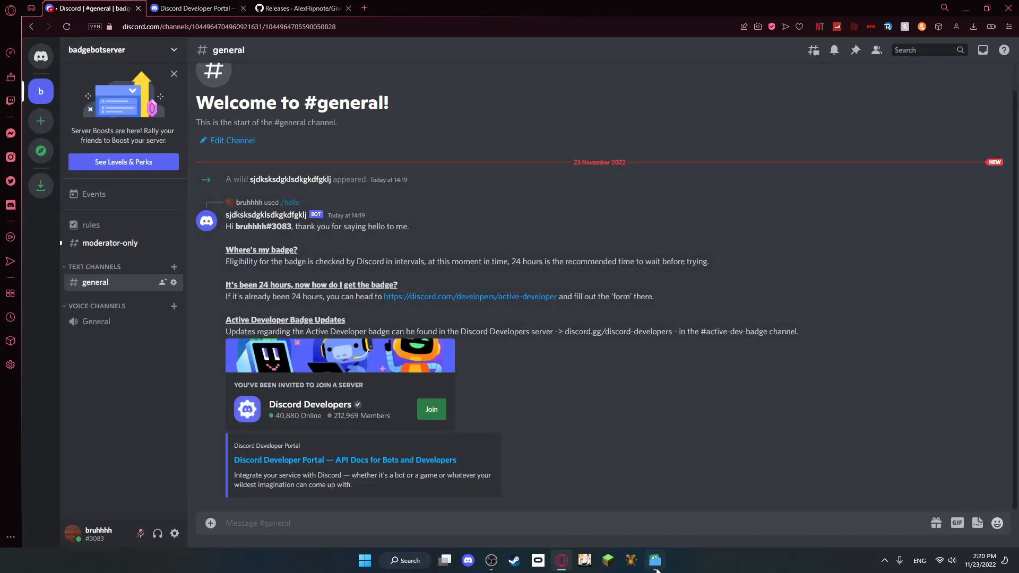
# Reset the bot's token again in the Developer Portal and return to #general
pyautogui.click(654, 561)
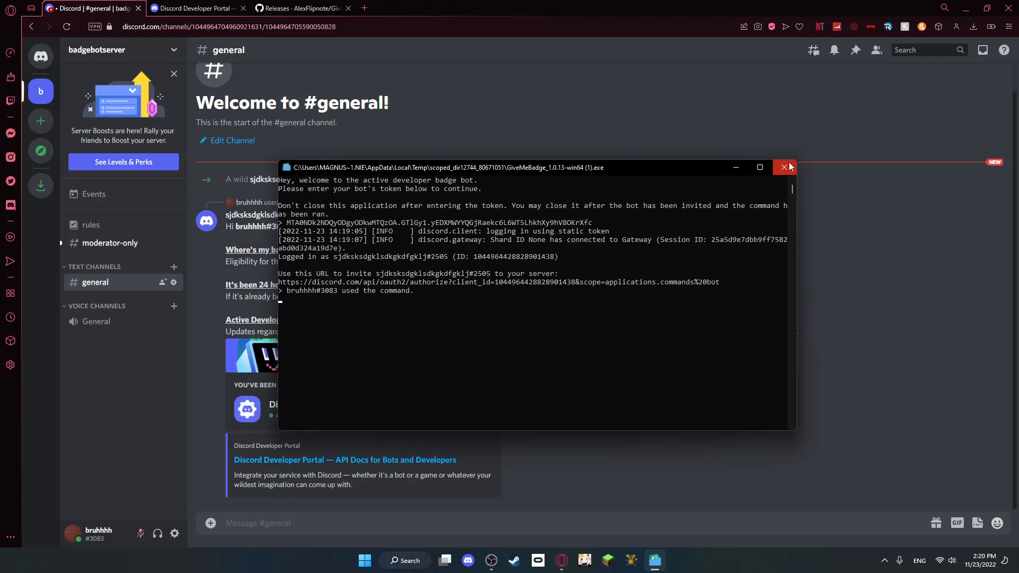
pyautogui.click(196, 8)
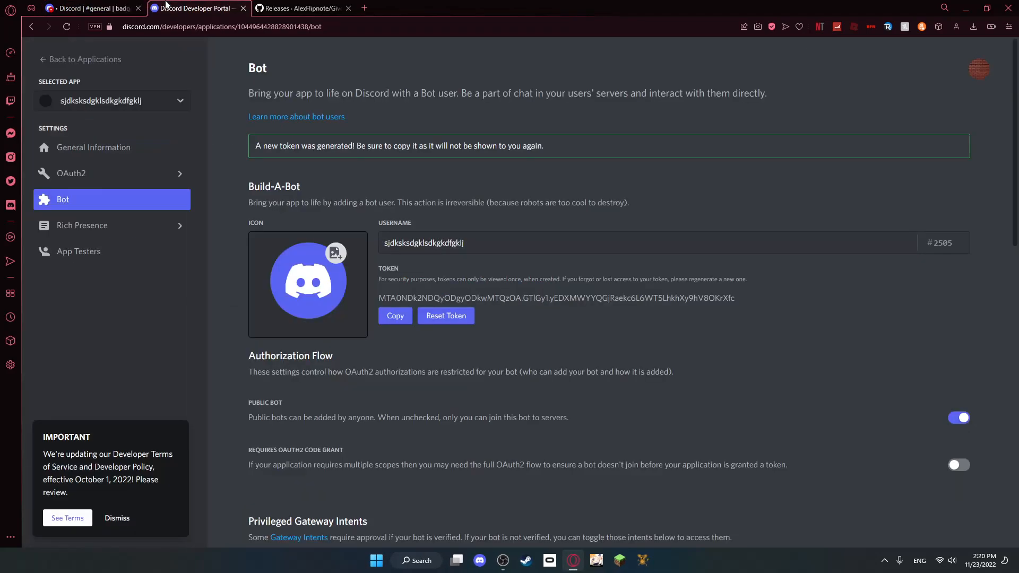
pyautogui.click(443, 316)
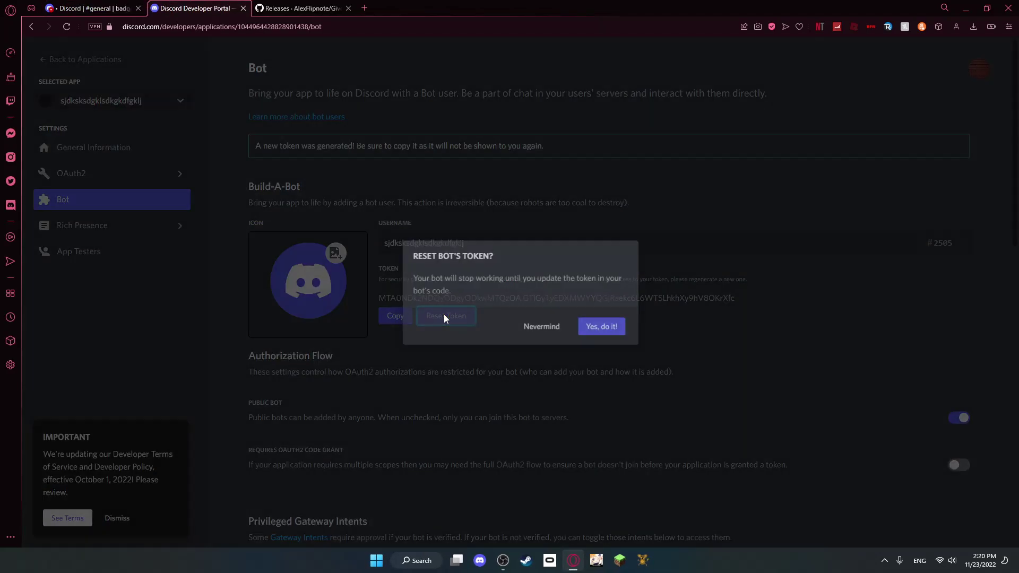
pyautogui.click(602, 328)
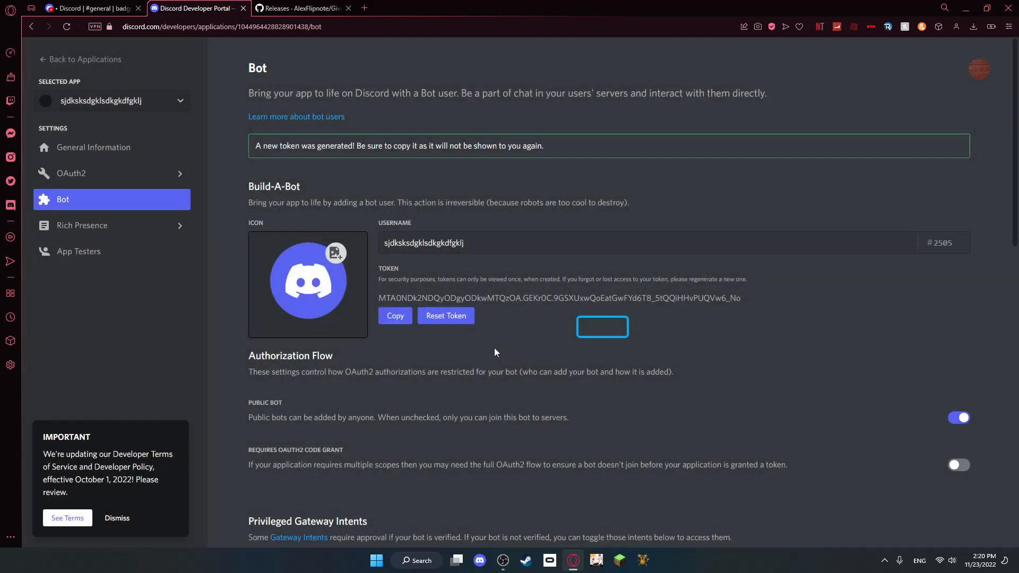
pyautogui.click(88, 9)
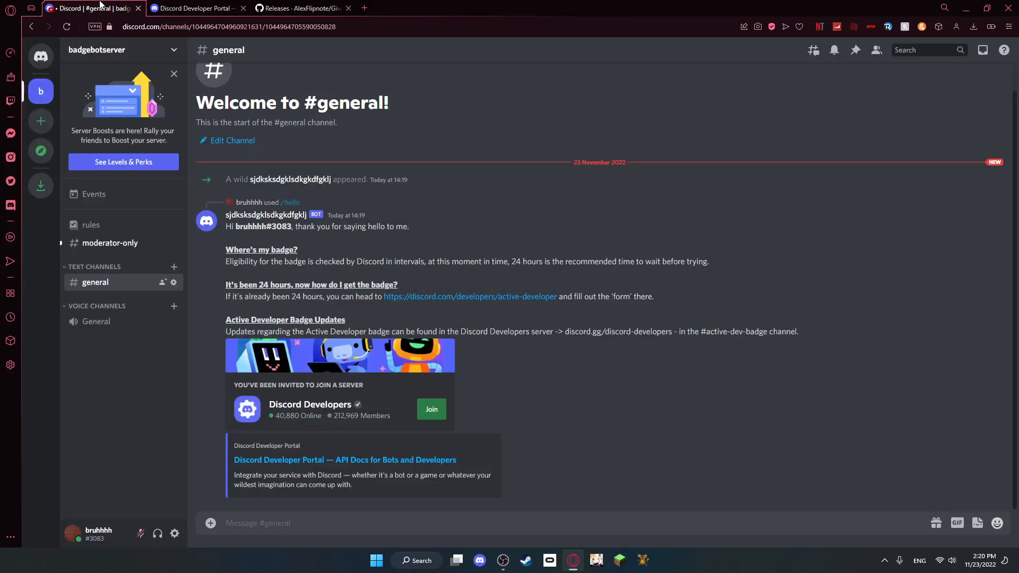